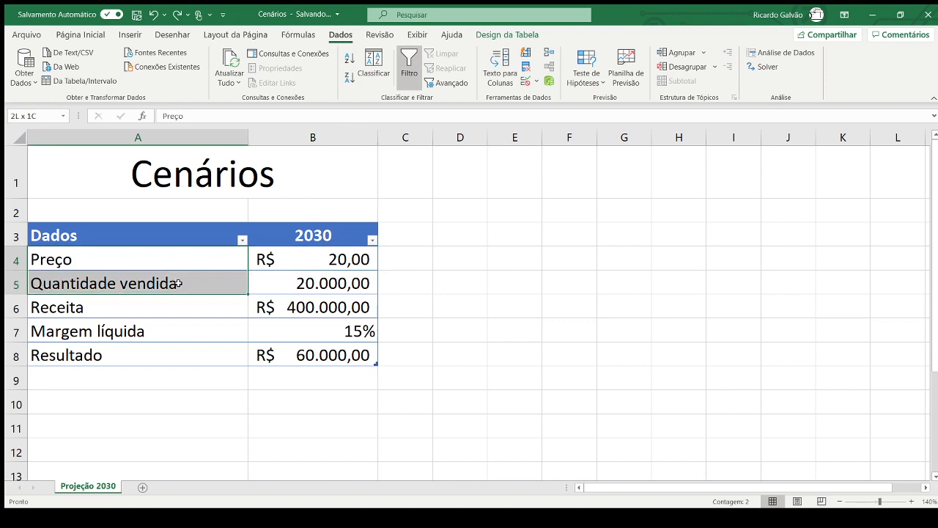
{"action": "left_click_drag", "start_coordinate": [320, 261], "coordinate": [323, 274]}
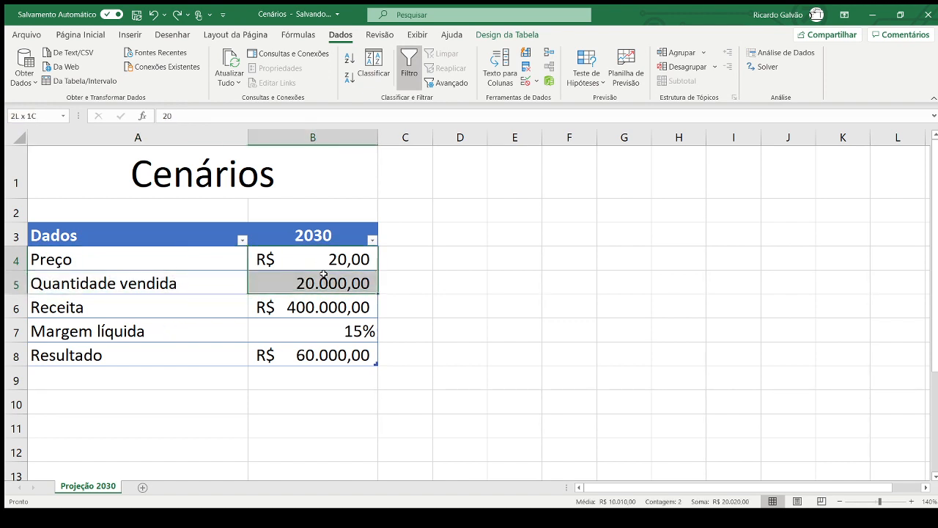
{"action": "left_click", "coordinate": [327, 312]}
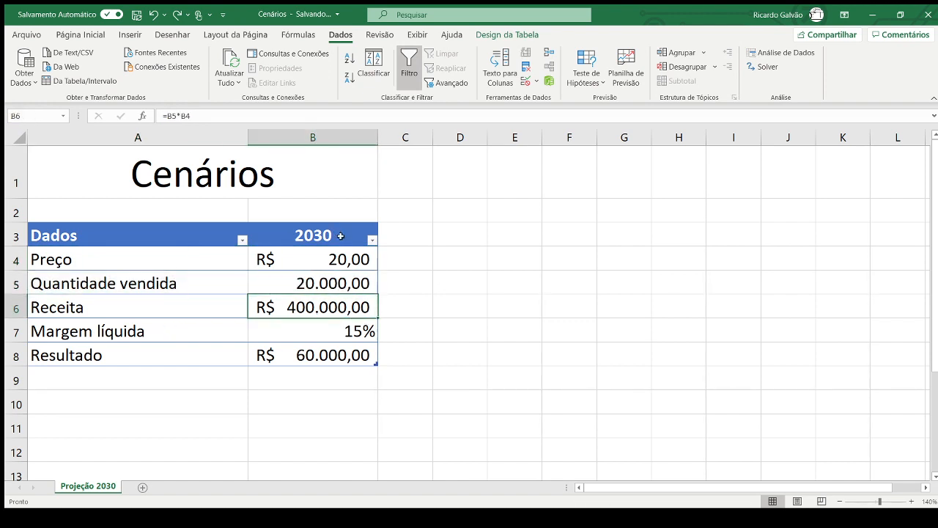
{"action": "left_click", "coordinate": [322, 335]}
{"action": "left_click", "coordinate": [325, 359]}
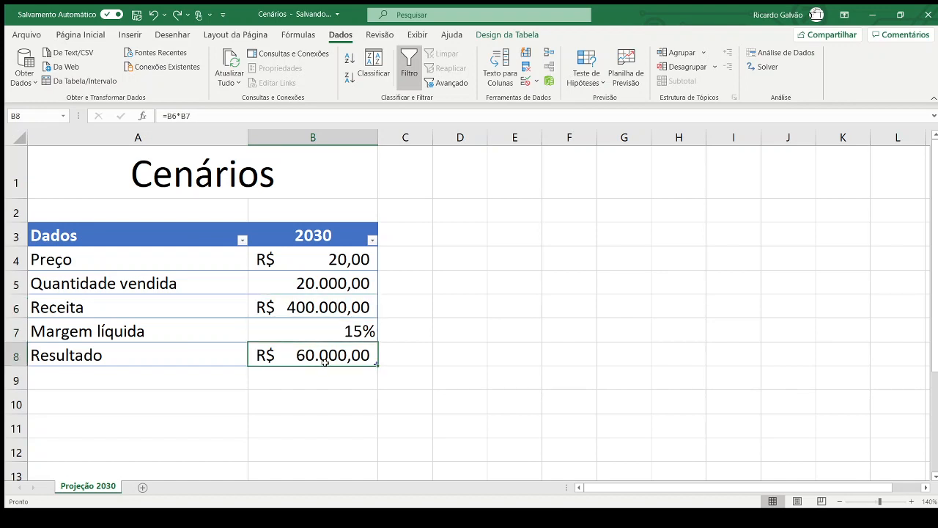
- Set the 2030 Preço to 15 and the Margem líquida to 20%
{"action": "left_click", "coordinate": [319, 264]}
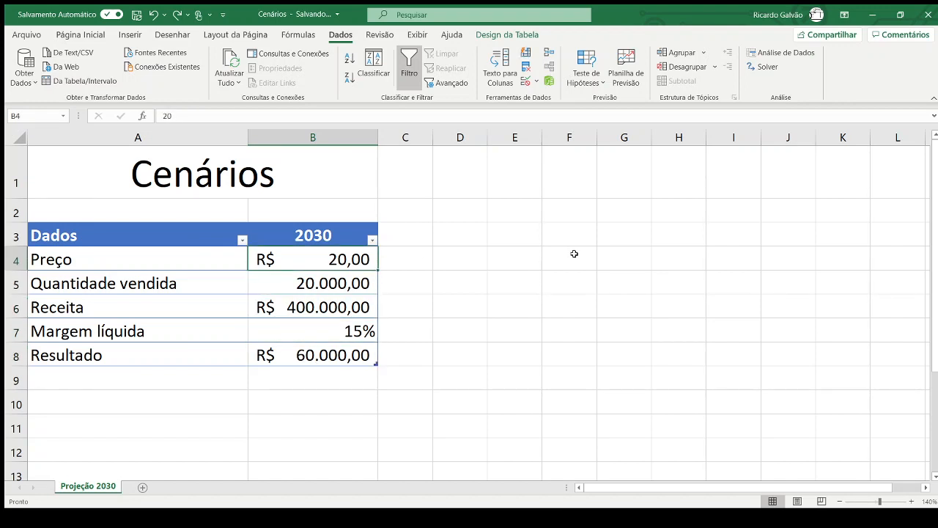
{"action": "type", "text": "15"}
{"action": "key", "text": "Return"}
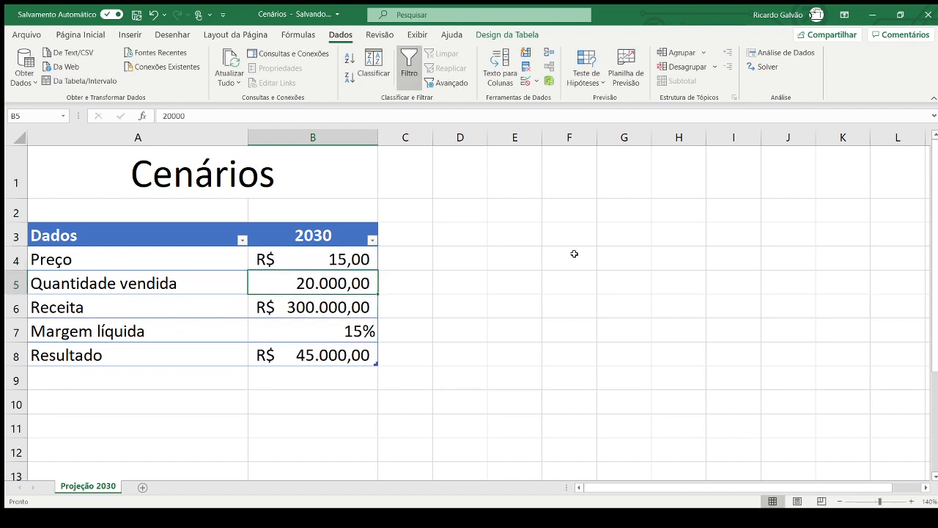
{"action": "key", "text": "Down"}
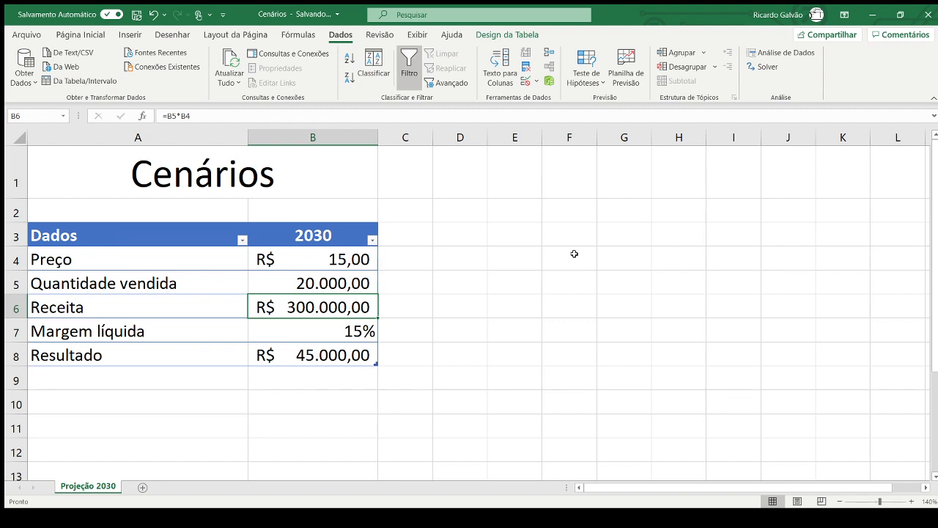
{"action": "key", "text": "Down"}
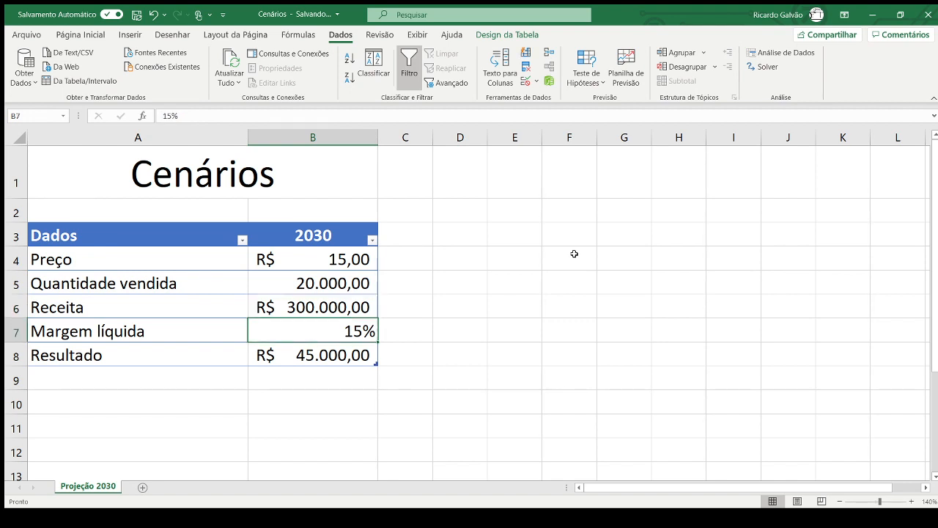
{"action": "type", "text": "20"}
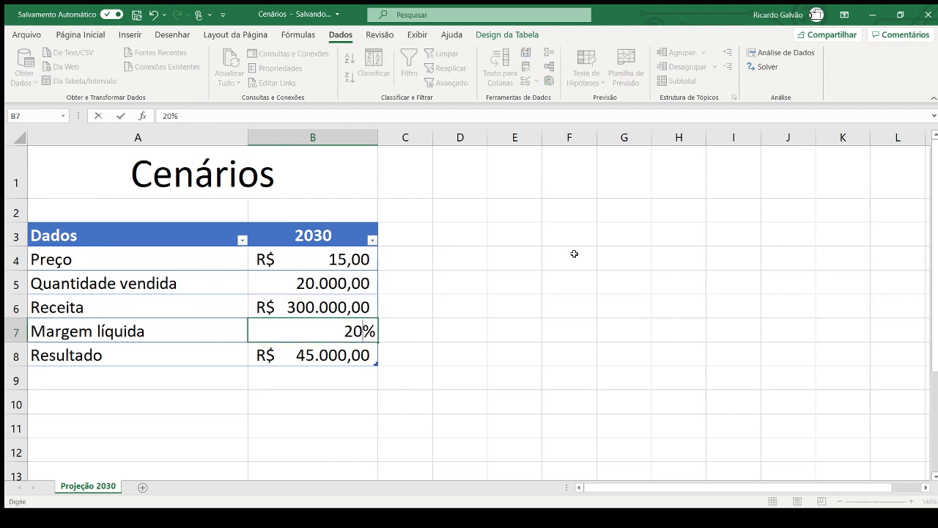
{"action": "key", "text": "Return"}
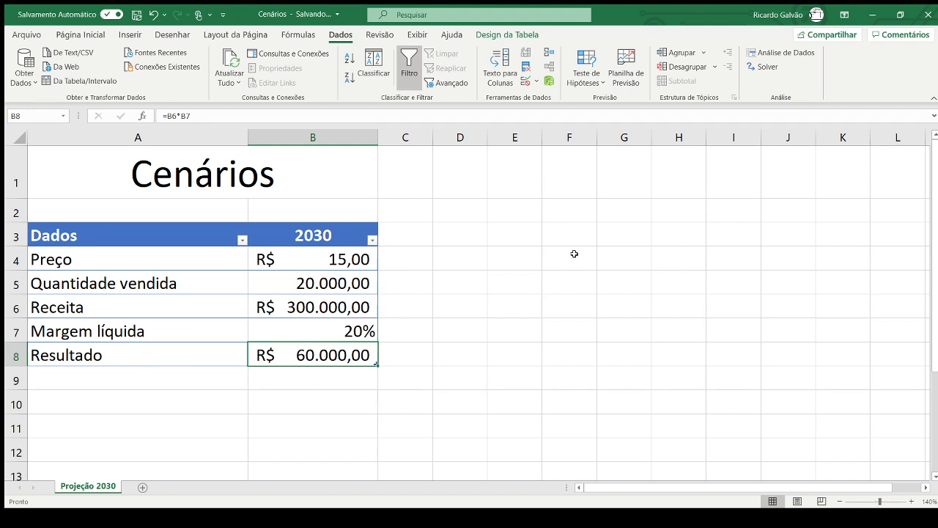
- Set the 2030 Preço in the projection table to 20
{"action": "key", "text": "Up"}
{"action": "key", "text": "Up"}
{"action": "key", "text": "Up"}
{"action": "key", "text": "Up"}
{"action": "key", "text": "Up"}
{"action": "key", "text": "Down"}
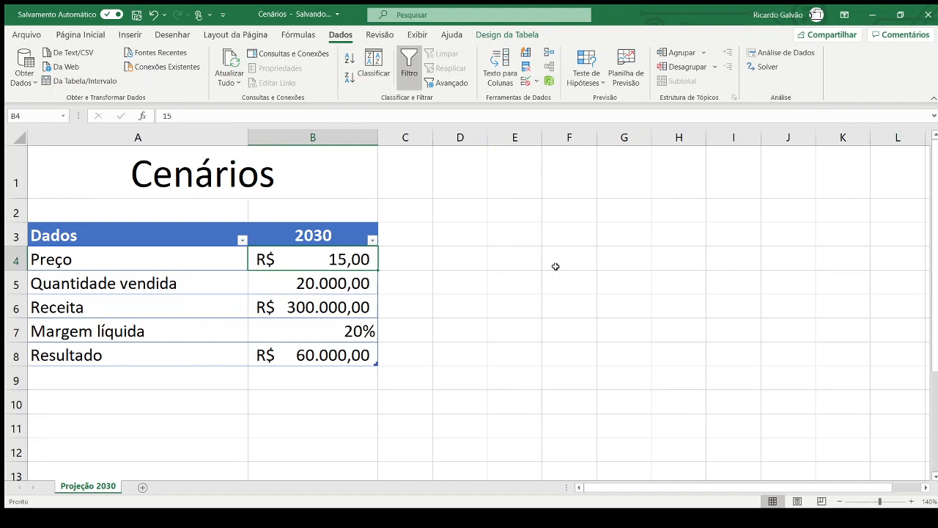
{"action": "type", "text": "20"}
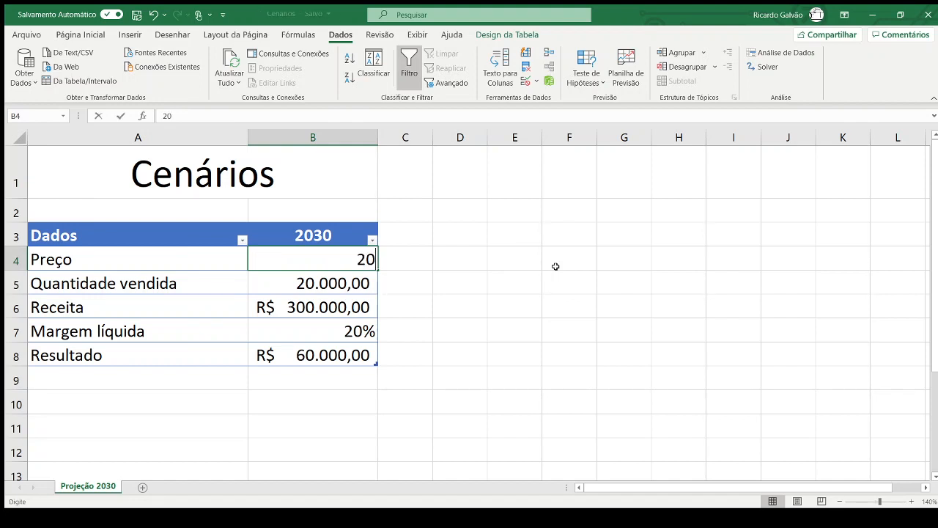
{"action": "key", "text": "Return"}
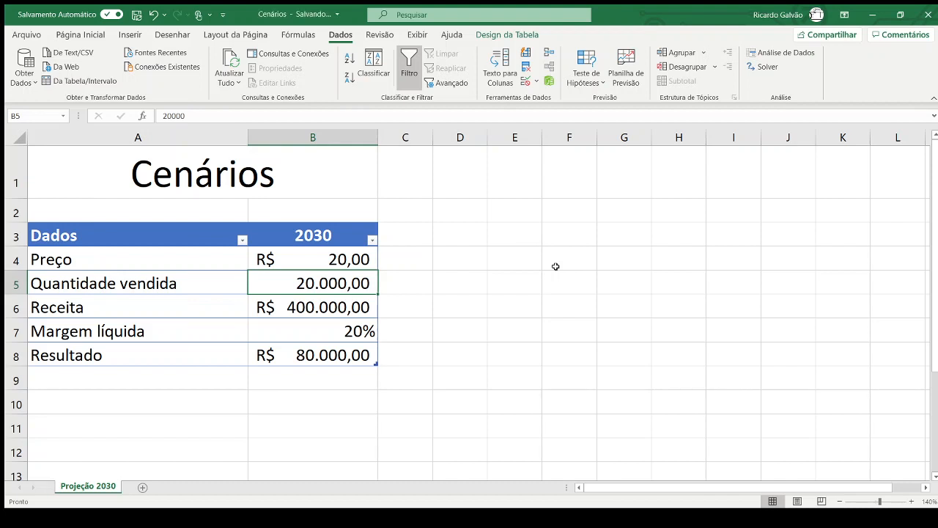
- Set the 2030 Margem líquida in the projection table to 25%
{"action": "key", "text": "Down"}
{"action": "key", "text": "Down"}
{"action": "key", "text": "Down"}
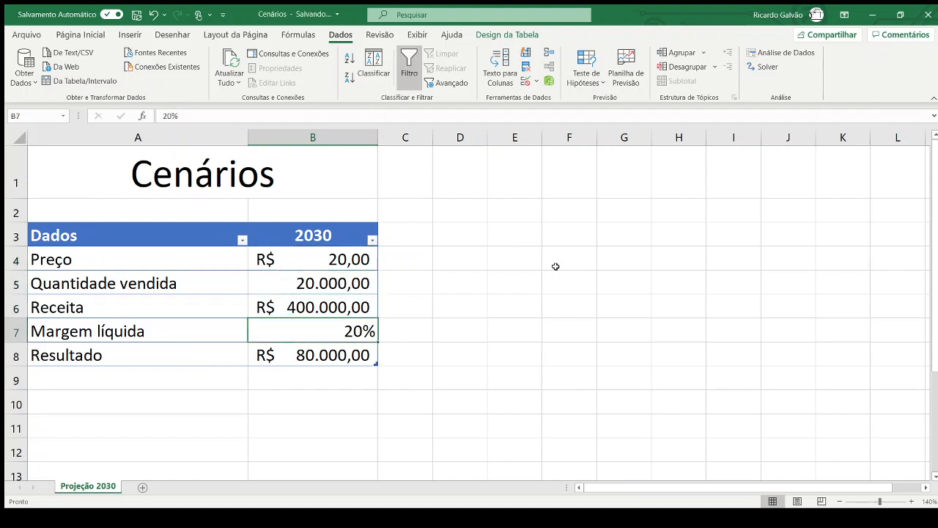
{"action": "key", "text": "Up"}
{"action": "key", "text": "Up"}
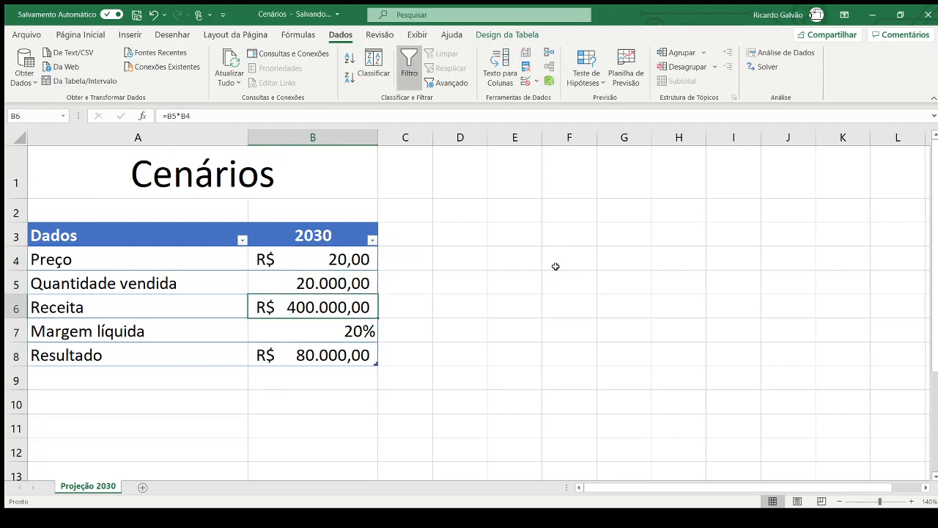
{"action": "key", "text": "Down"}
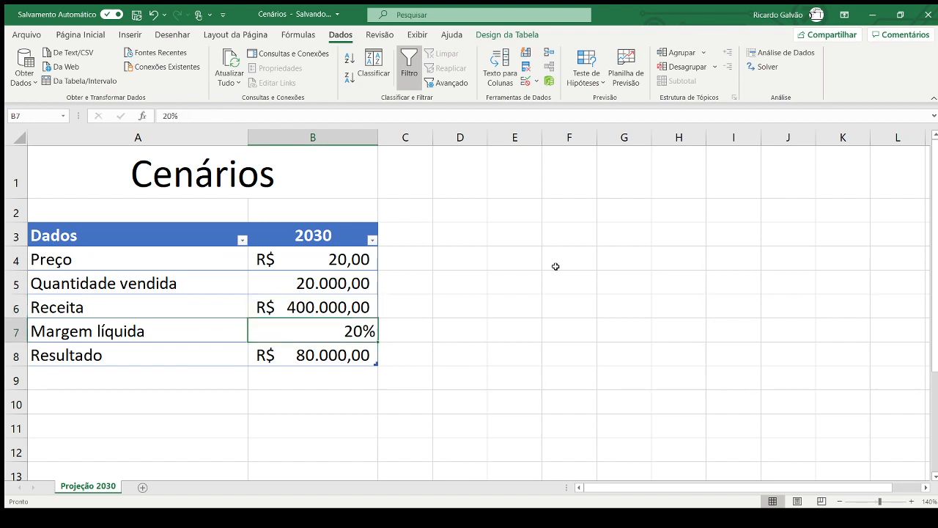
{"action": "key", "text": "F2"}
{"action": "key", "text": "Left"}
{"action": "key", "text": "BackSpace"}
{"action": "type", "text": "5"}
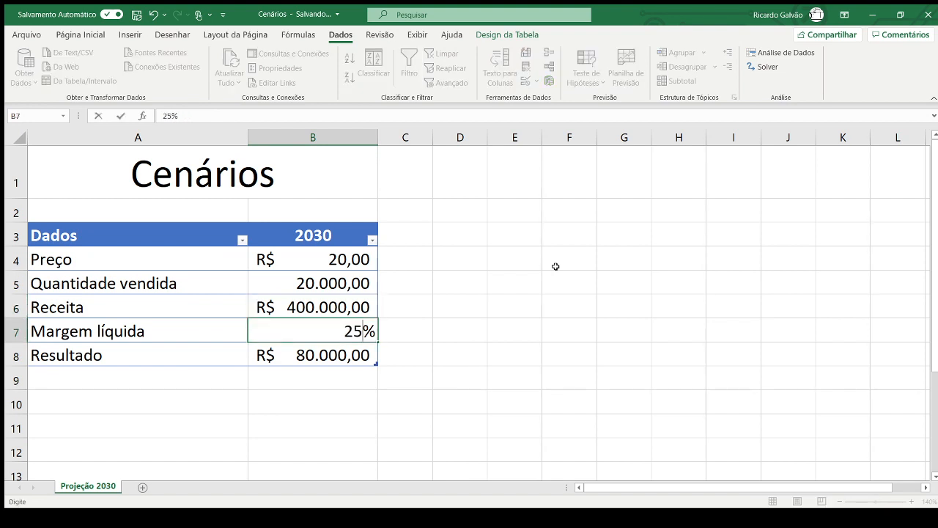
{"action": "key", "text": "Return"}
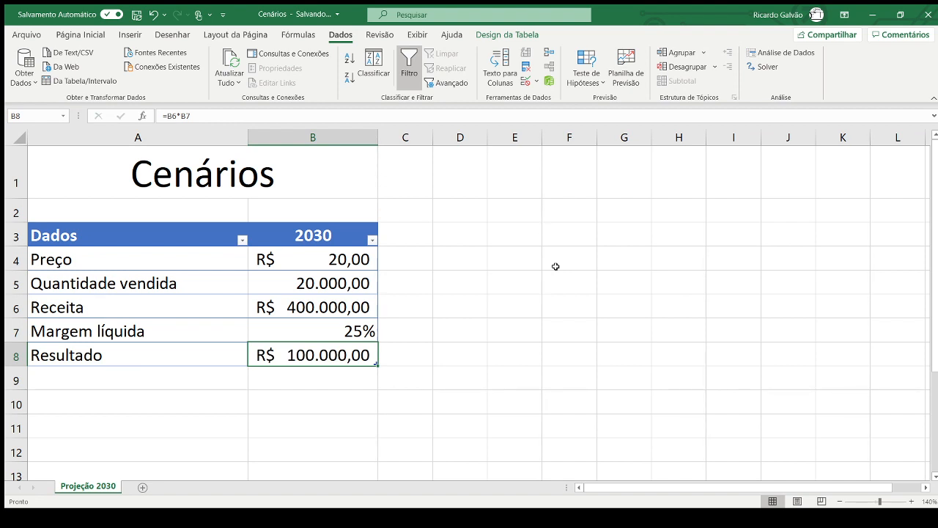
- Set the 2030 Preço in the projection table to 12
{"action": "key", "text": "Up"}
{"action": "key", "text": "Up"}
{"action": "key", "text": "Up"}
{"action": "key", "text": "Up"}
{"action": "key", "text": "Up"}
{"action": "key", "text": "Down"}
{"action": "key", "text": "Down"}
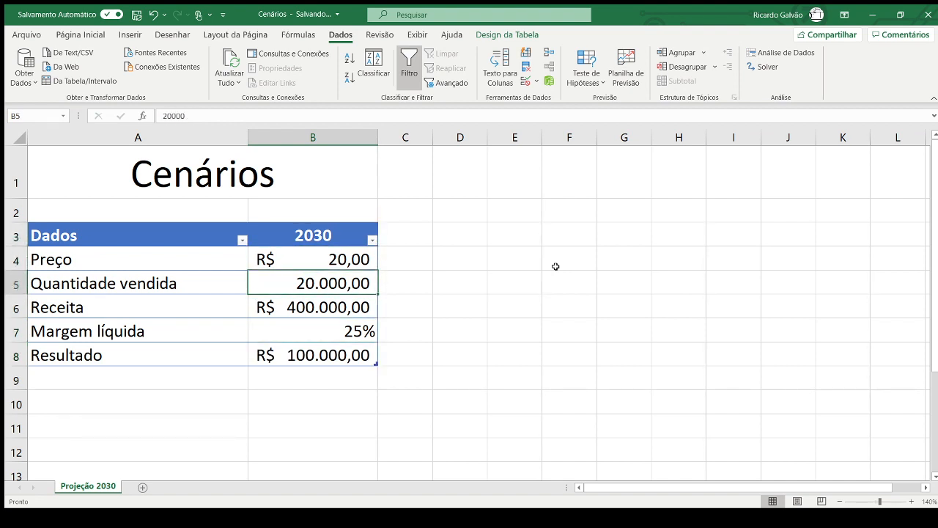
{"action": "key", "text": "Up"}
{"action": "type", "text": "12"}
{"action": "key", "text": "Return"}
- Set the 2030 Quantidade vendida to 8.000 and the Margem líquida to 5%
{"action": "type", "text": "12000"}
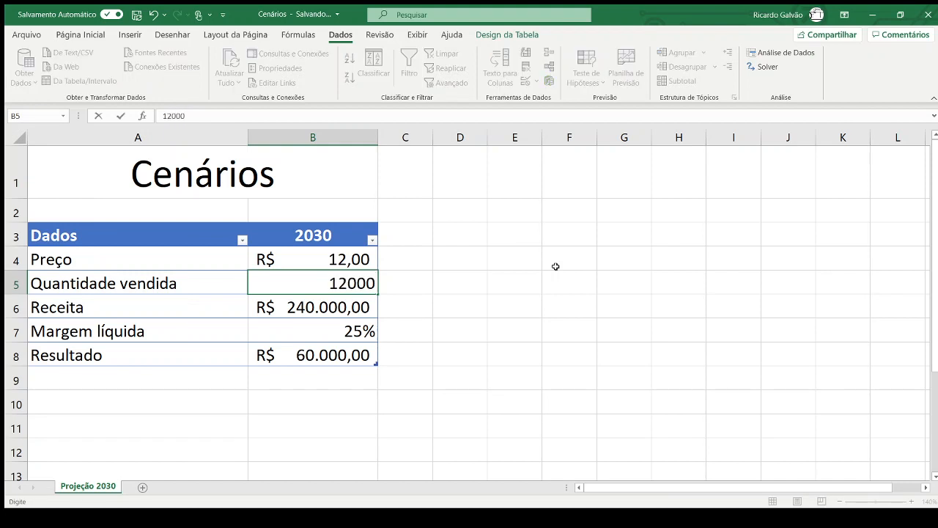
{"action": "key", "text": "BackSpace"}
{"action": "key", "text": "BackSpace"}
{"action": "key", "text": "BackSpace"}
{"action": "key", "text": "BackSpace"}
{"action": "key", "text": "BackSpace"}
{"action": "type", "text": "8.000"}
{"action": "key", "text": "Return"}
{"action": "key", "text": "Return"}
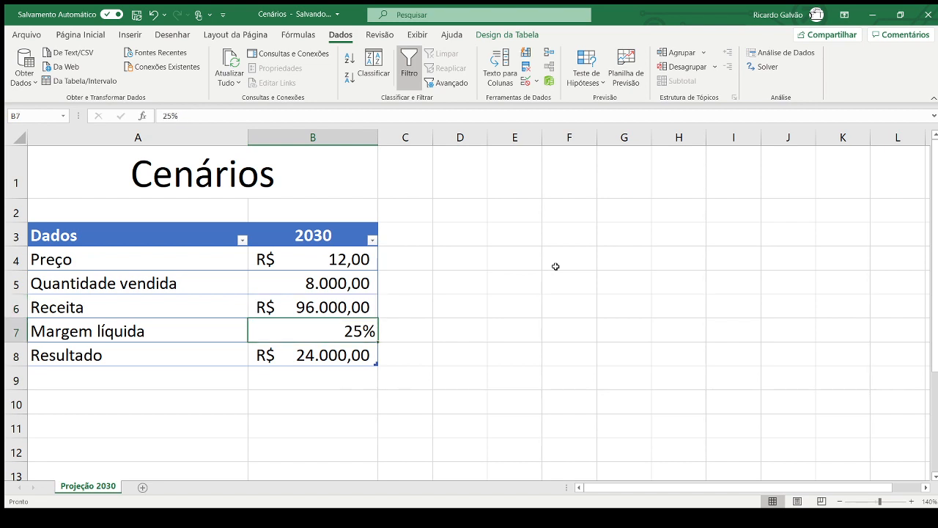
{"action": "type", "text": "5"}
{"action": "key", "text": "Return"}
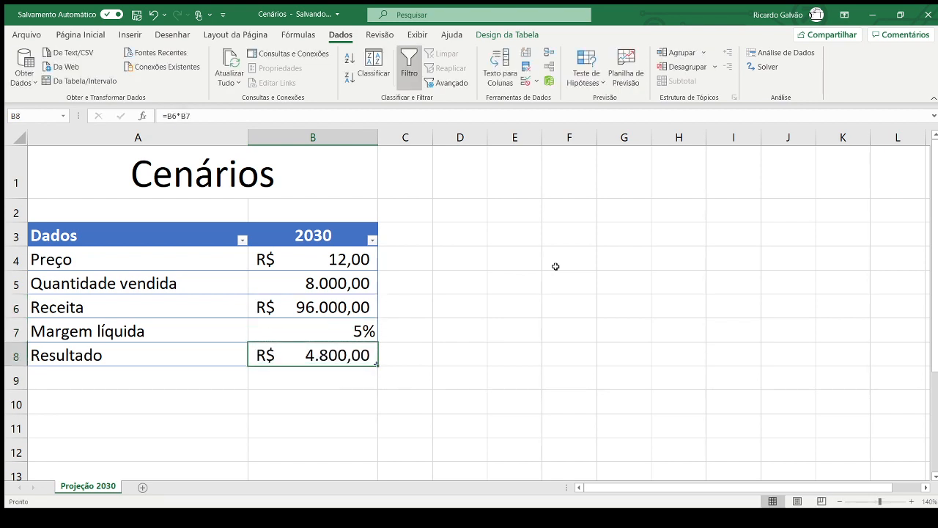
{"action": "key", "text": "Up"}
{"action": "key", "text": "Down"}
{"action": "key", "text": "Up"}
{"action": "key", "text": "Up"}
{"action": "key", "text": "Up"}
{"action": "key", "text": "Up"}
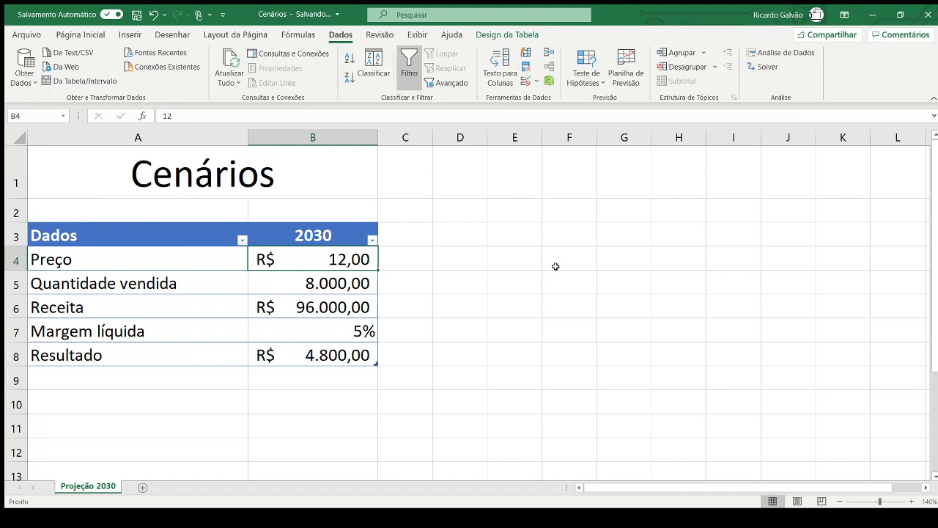
{"action": "key", "text": "Up"}
{"action": "key", "text": "Up"}
{"action": "key", "text": "Up"}
- Fill the 2030 Preço, Quantidade vendida and Margem líquida value cells (B4, B5 and B7) with yellow
{"action": "key", "text": "Down"}
{"action": "key", "text": "Down"}
{"action": "key", "text": "Down"}
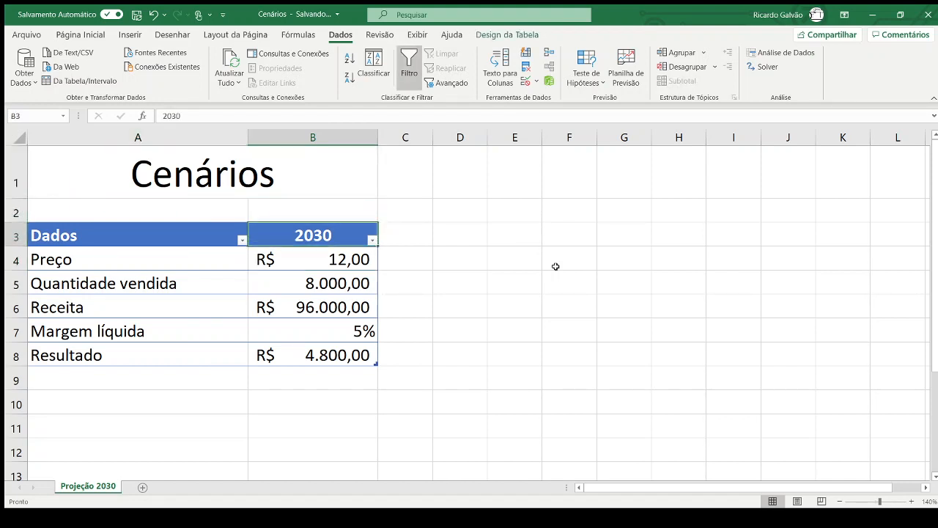
{"action": "key", "text": "shift+Down"}
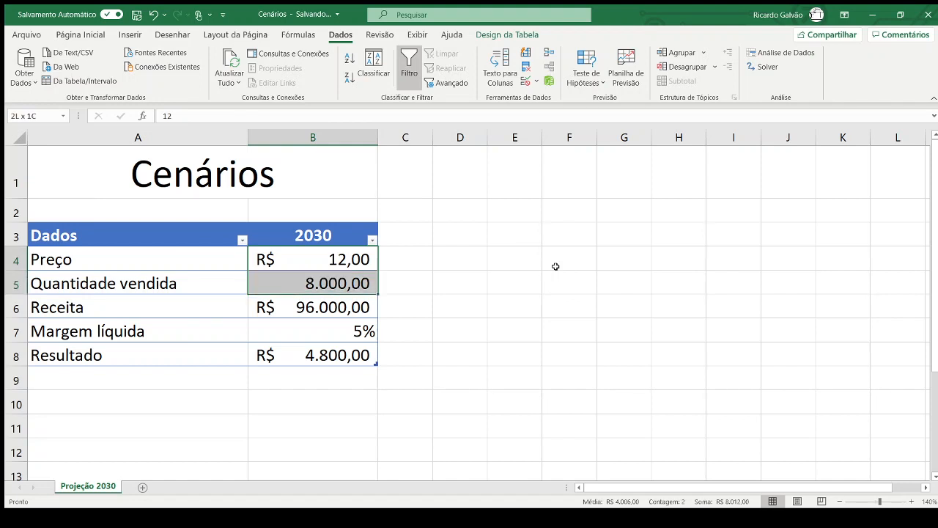
{"action": "left_click", "coordinate": [341, 336], "text": "ctrl"}
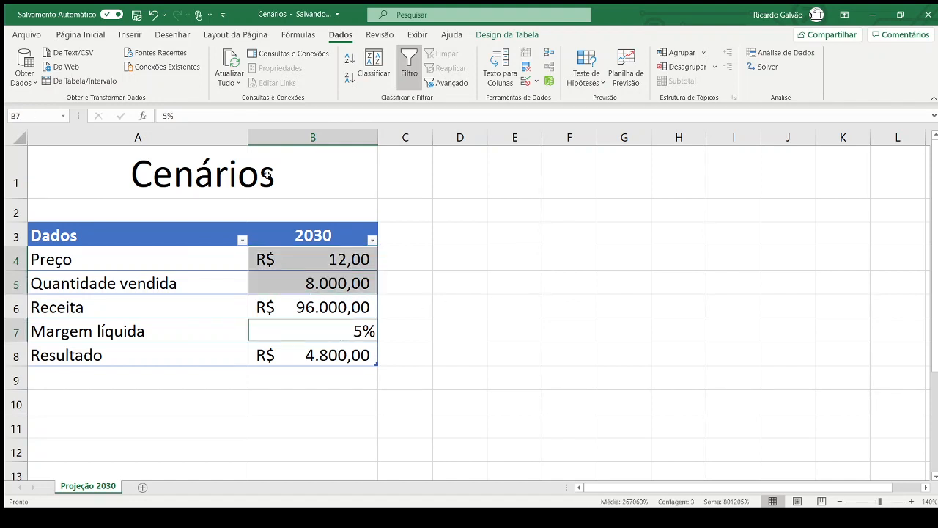
{"action": "left_click", "coordinate": [77, 35]}
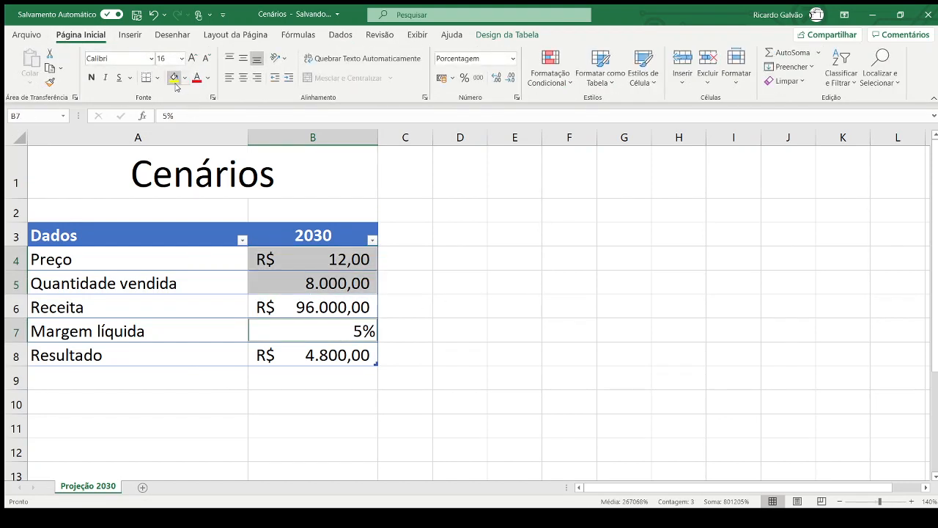
{"action": "left_click", "coordinate": [174, 78]}
{"action": "left_click", "coordinate": [435, 257]}
{"action": "left_click", "coordinate": [410, 267]}
{"action": "left_click_drag", "start_coordinate": [410, 266], "coordinate": [408, 282]}
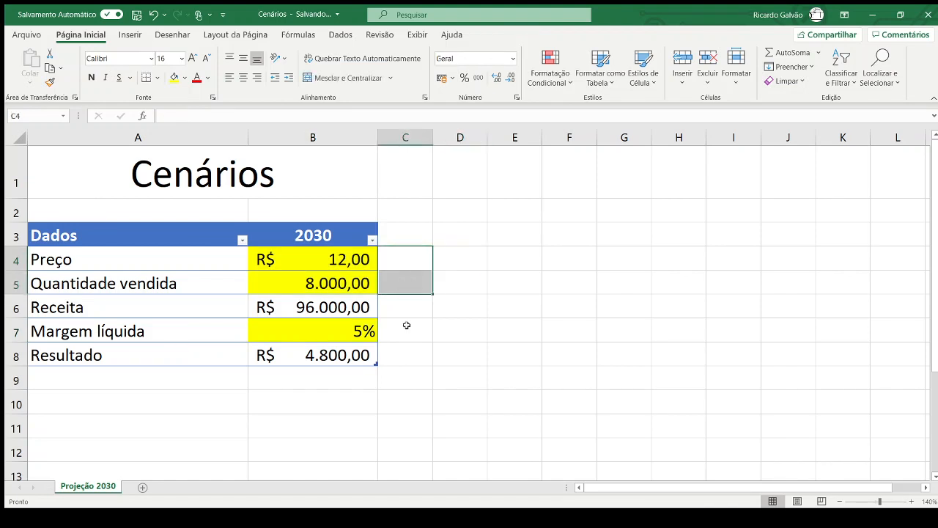
{"action": "left_click", "coordinate": [408, 340]}
{"action": "left_click", "coordinate": [462, 254]}
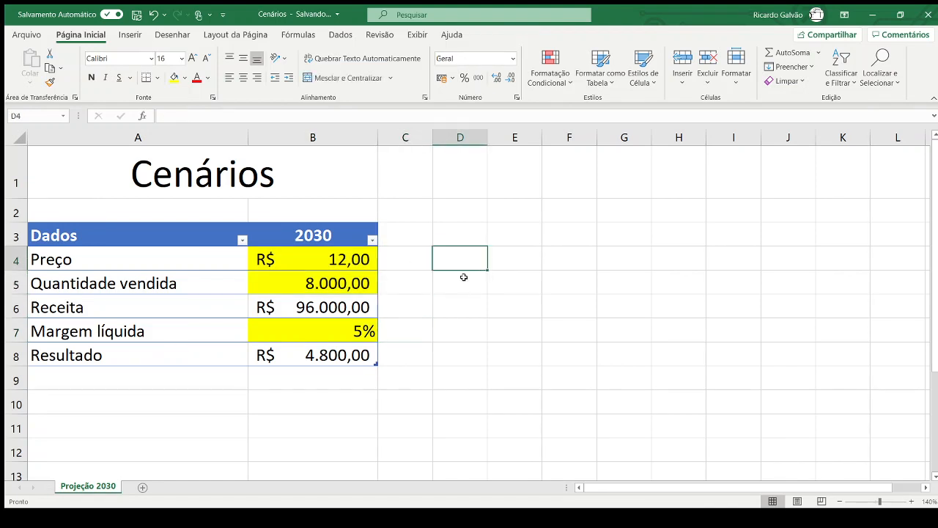
{"action": "left_click", "coordinate": [463, 277]}
{"action": "left_click", "coordinate": [460, 338]}
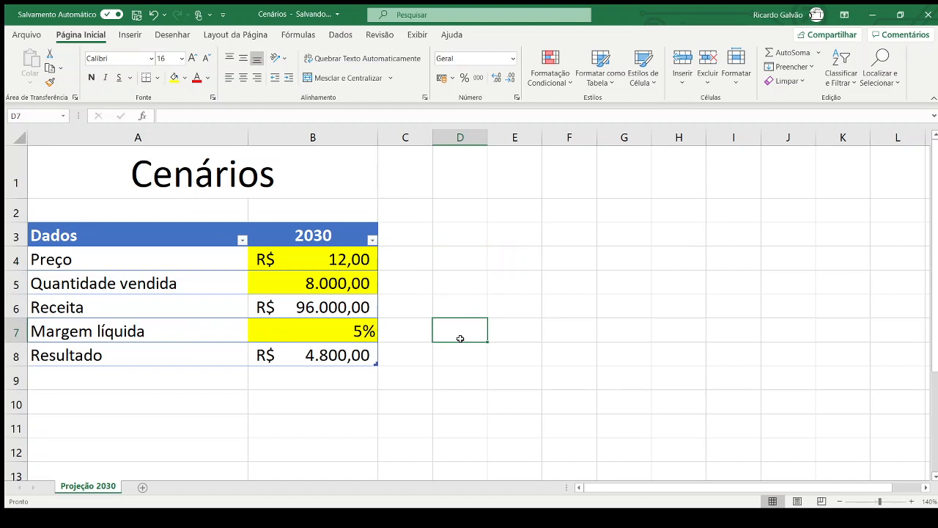
- Examine the contents of cells B4 to B8, comparing the yellow input values with the formulas for Receita and Resultado
{"action": "key", "text": "Up"}
{"action": "key", "text": "Up"}
{"action": "key", "text": "Left"}
{"action": "key", "text": "Left"}
{"action": "key", "text": "Down"}
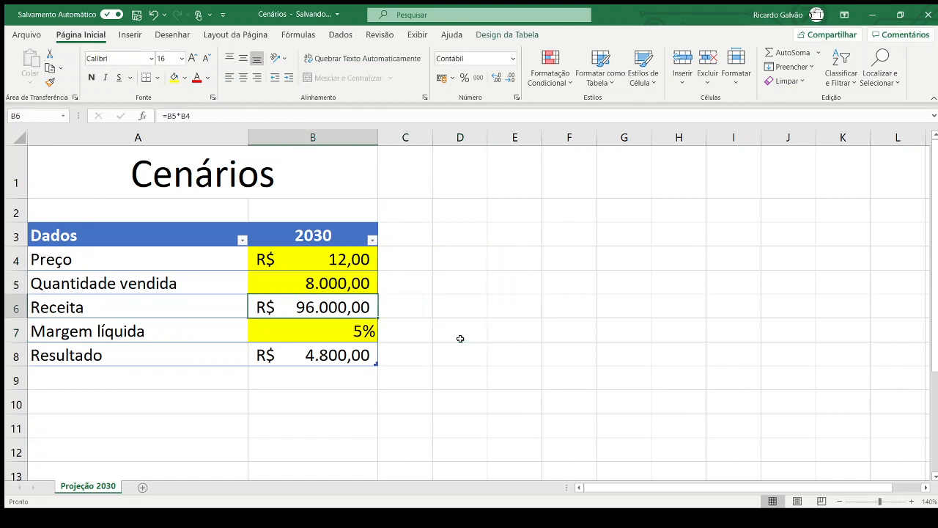
{"action": "key", "text": "Up"}
{"action": "key", "text": "Up"}
{"action": "key", "text": "Down"}
{"action": "key", "text": "Down"}
{"action": "key", "text": "Down"}
{"action": "key", "text": "Down"}
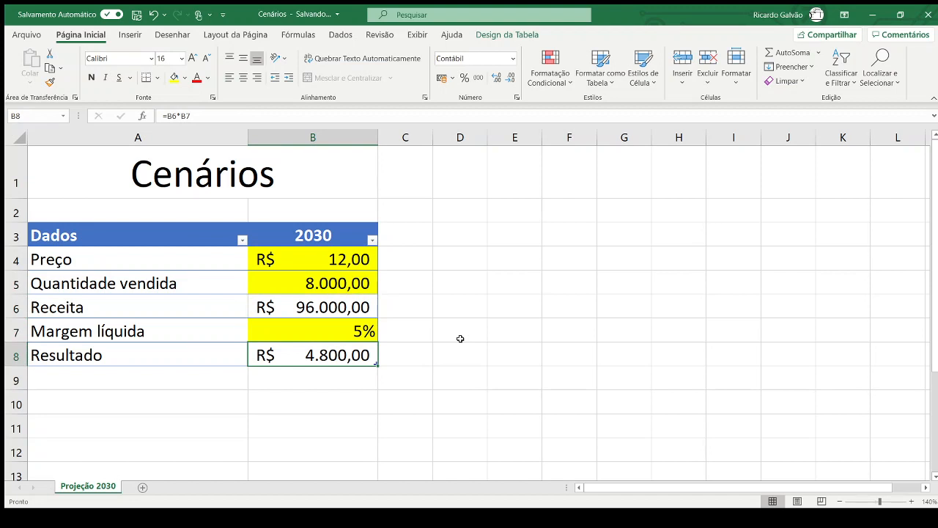
{"action": "key", "text": "Up"}
{"action": "key", "text": "Up"}
{"action": "key", "text": "Down"}
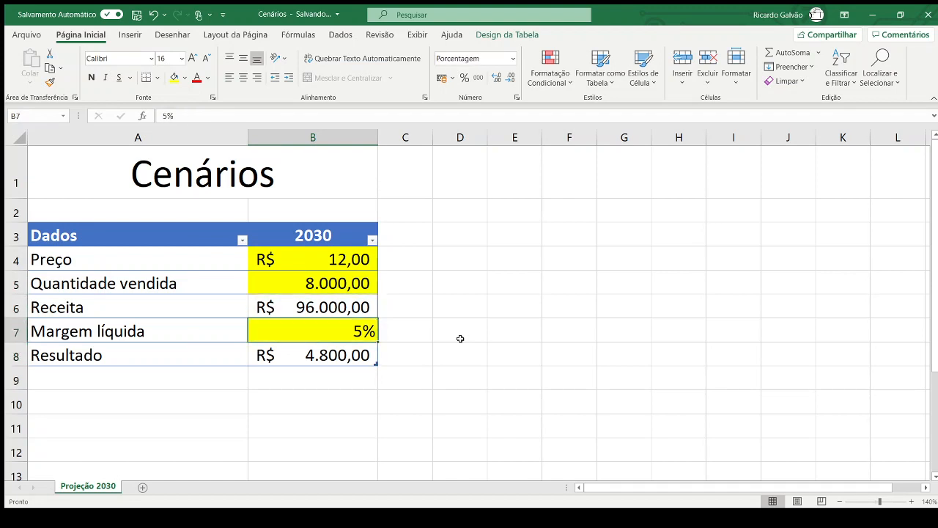
{"action": "key", "text": "Up"}
{"action": "key", "text": "Right"}
{"action": "key", "text": "Right"}
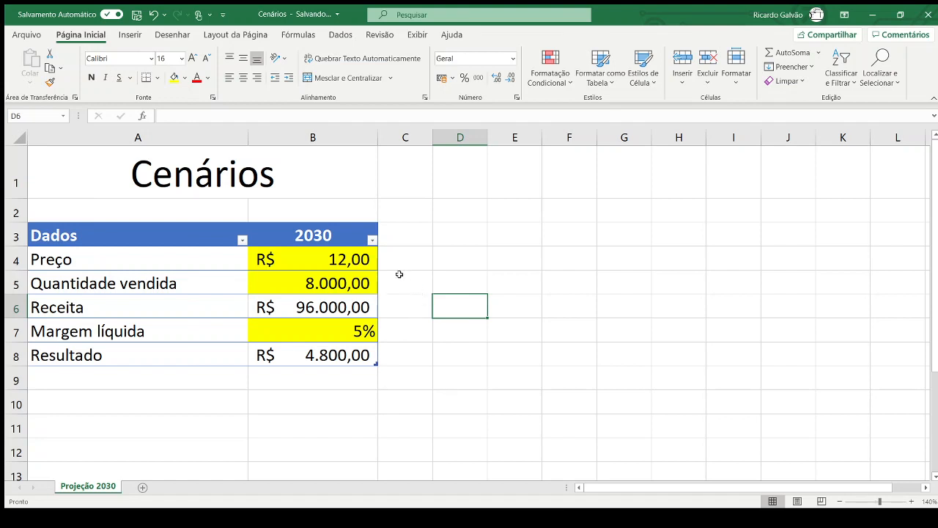
{"action": "left_click", "coordinate": [355, 258]}
{"action": "left_click_drag", "start_coordinate": [356, 257], "coordinate": [353, 283]}
{"action": "left_click", "coordinate": [354, 332]}
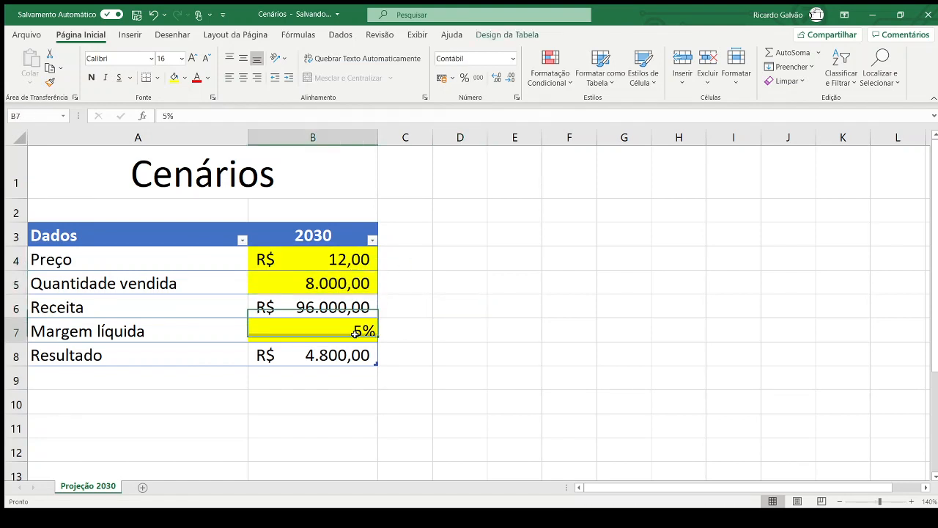
{"action": "left_click", "coordinate": [424, 263]}
- Add a scenario named Pessimista for the changing cells B4:B5 and B7, with the comment "Projeção de resultados em um cenário pessimista"
{"action": "left_click_drag", "start_coordinate": [353, 265], "coordinate": [351, 283]}
{"action": "left_click", "coordinate": [352, 333], "text": "ctrl"}
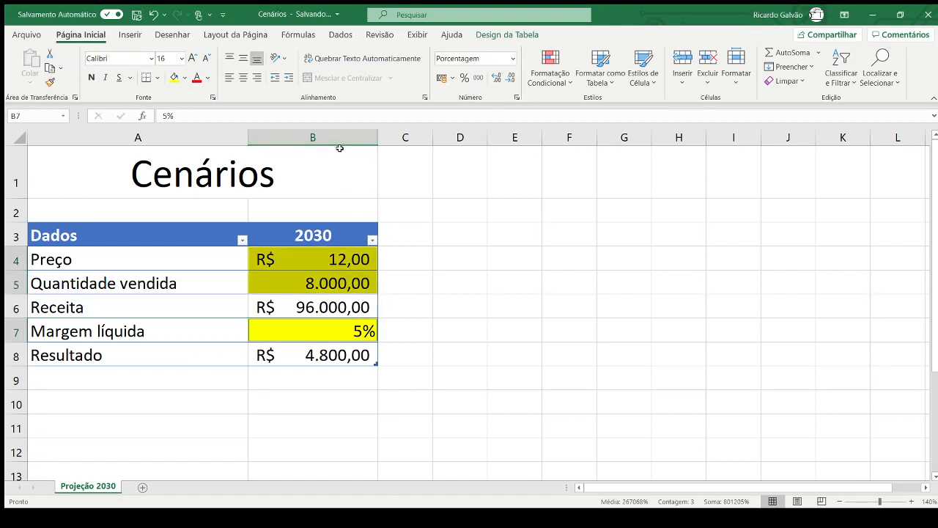
{"action": "left_click", "coordinate": [341, 35]}
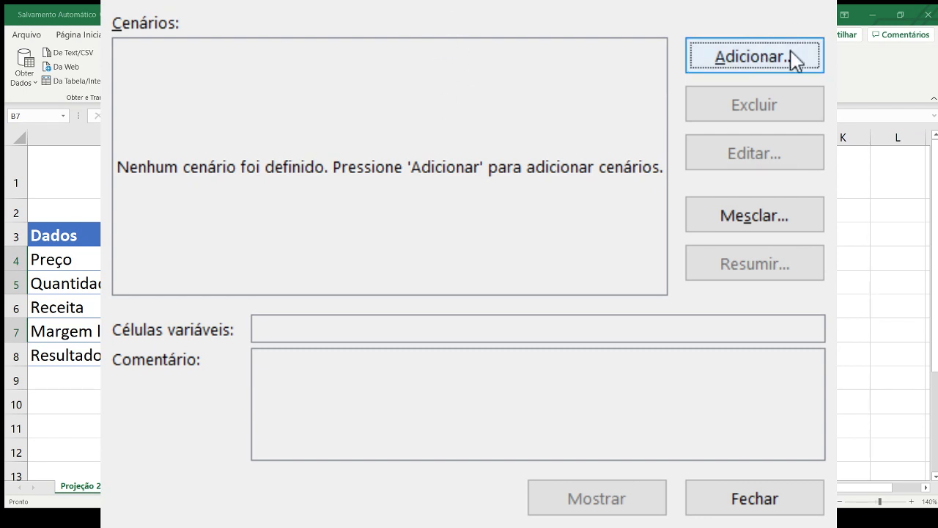
{"action": "left_click", "coordinate": [733, 64]}
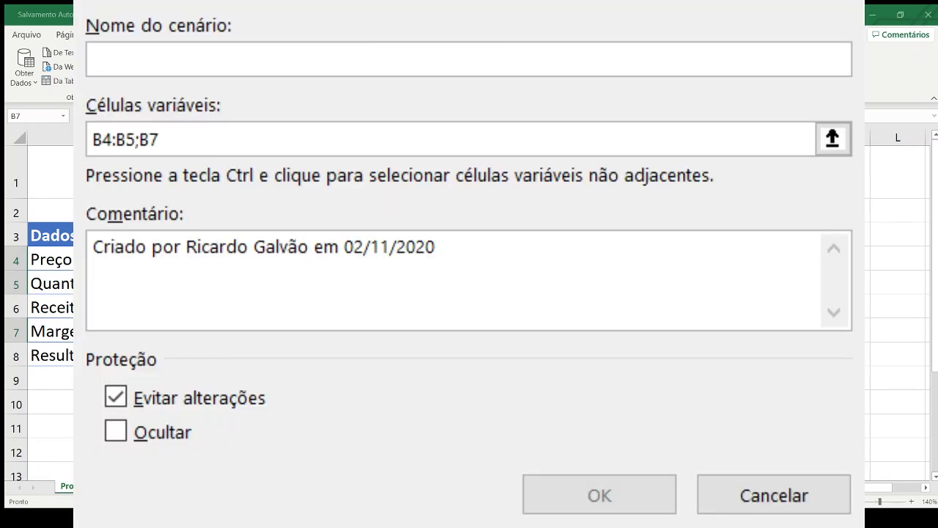
{"action": "type", "text": "Pessimista"}
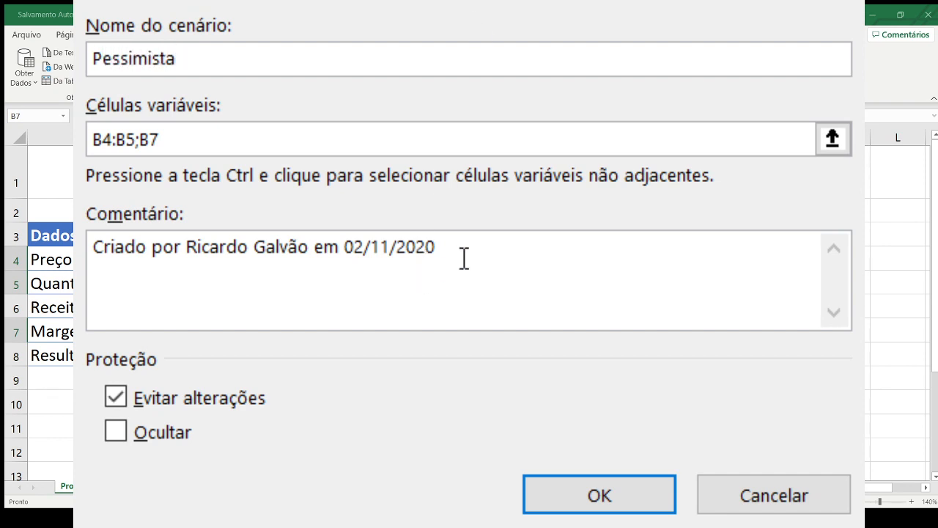
{"action": "left_click_drag", "start_coordinate": [438, 247], "coordinate": [86, 250]}
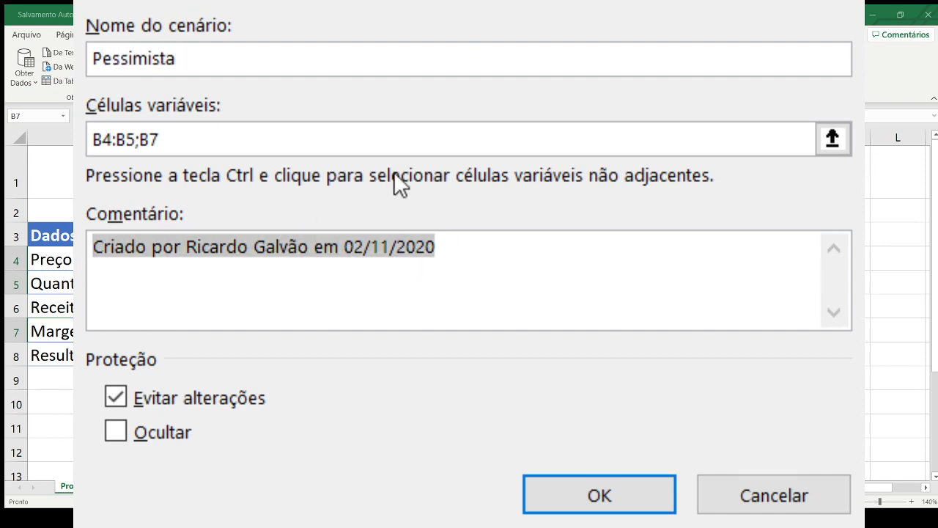
{"action": "type", "text": "Projeção de "}
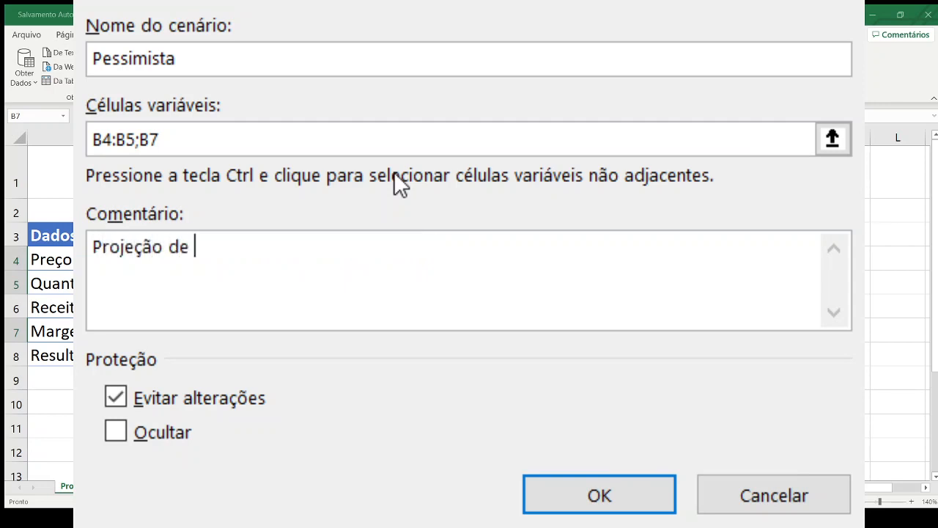
{"action": "type", "text": "resultados em um n"}
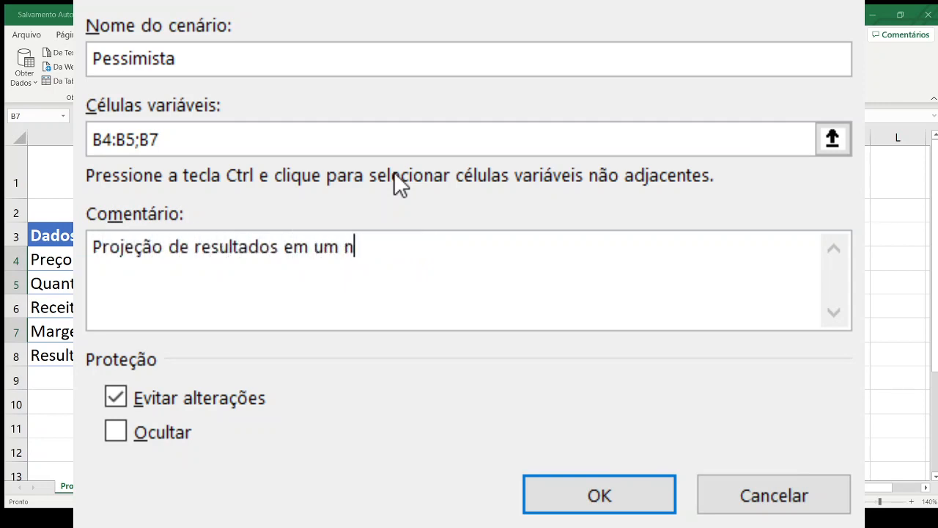
{"action": "key", "text": "BackSpace"}
{"action": "type", "text": "cenário"}
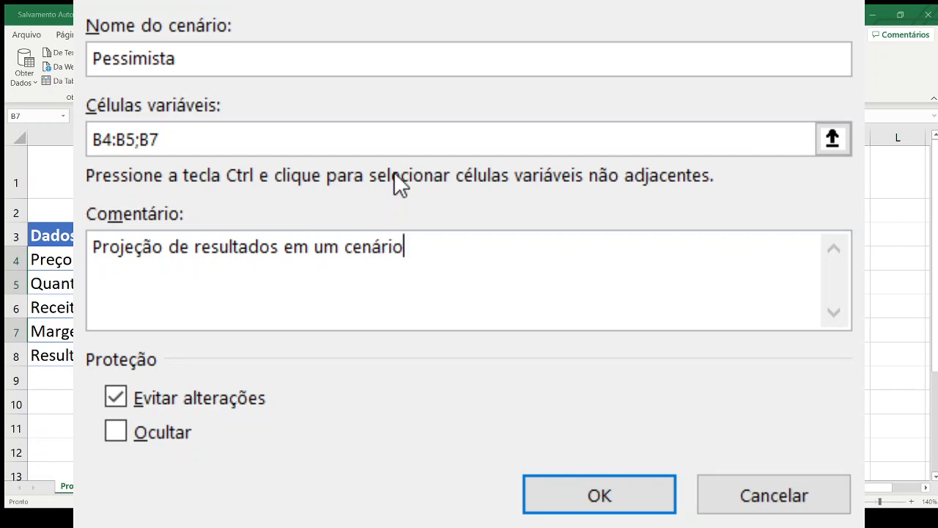
{"action": "type", "text": " pessimista"}
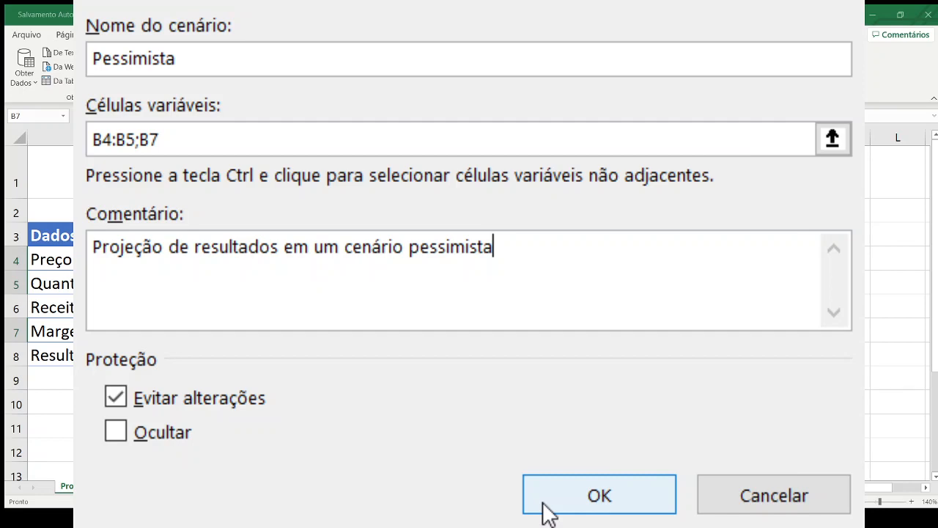
{"action": "left_click", "coordinate": [589, 496]}
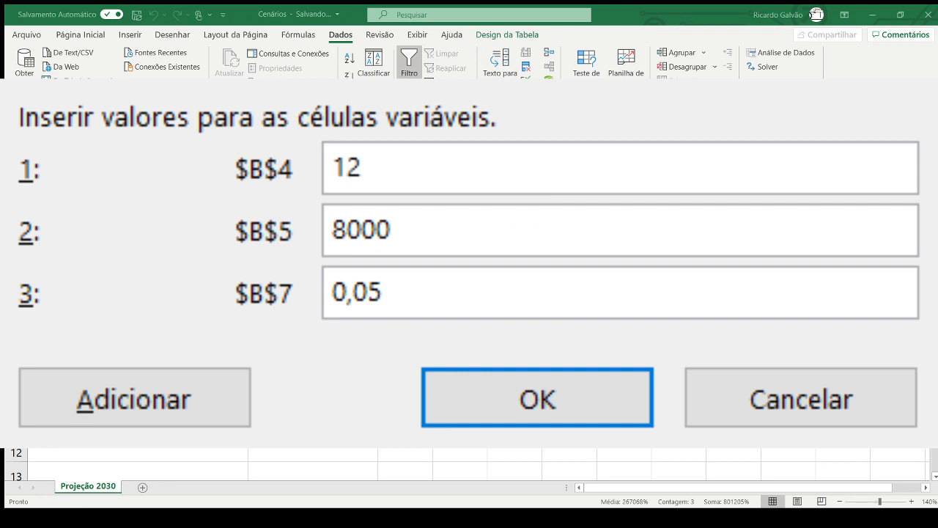
- Save the Pessimista scenario with the values 12 for B4, 8000 for B5 and 0,05 for B7
{"action": "left_click", "coordinate": [464, 160]}
{"action": "left_click", "coordinate": [445, 233]}
{"action": "left_click", "coordinate": [424, 278]}
{"action": "left_click", "coordinate": [503, 418]}
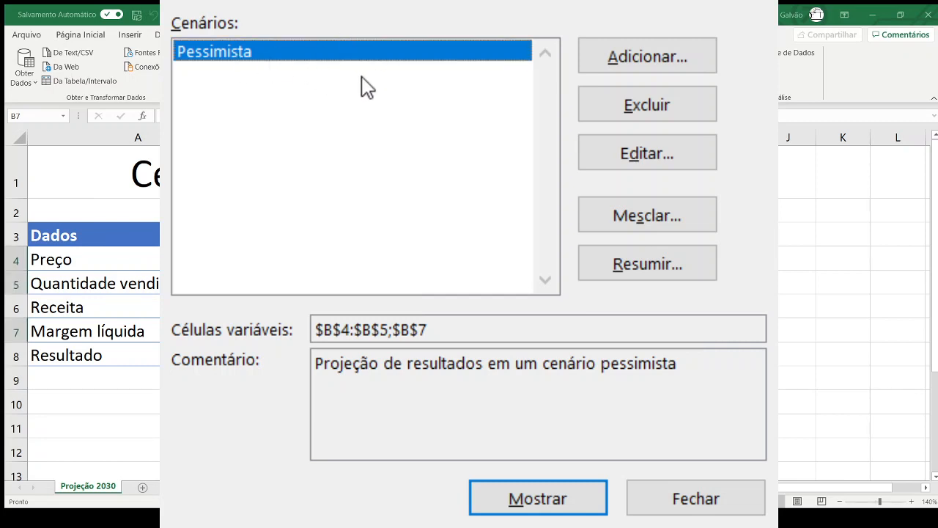
- Add a scenario named Otimista for the same changing cells, with the comment "Projeção de resultados em um cenário otimista"
{"action": "left_click", "coordinate": [626, 57]}
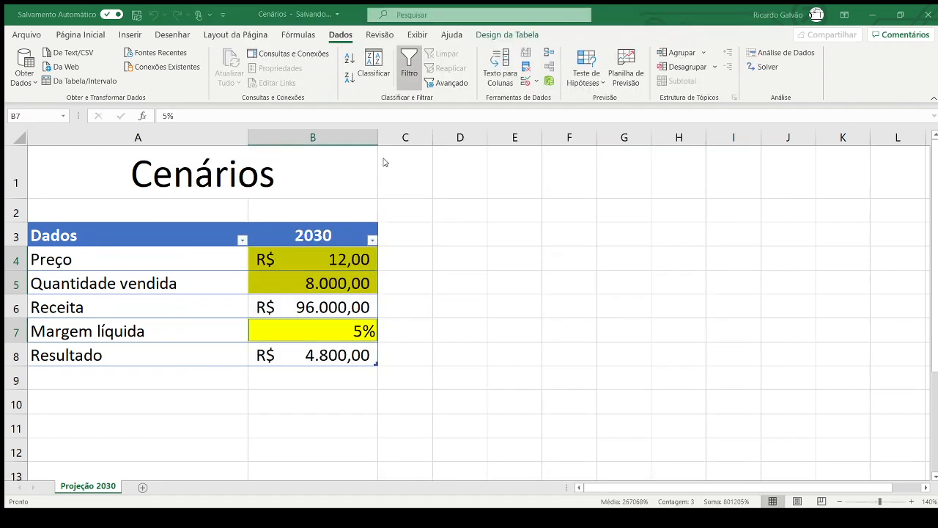
{"action": "type", "text": "Otimista"}
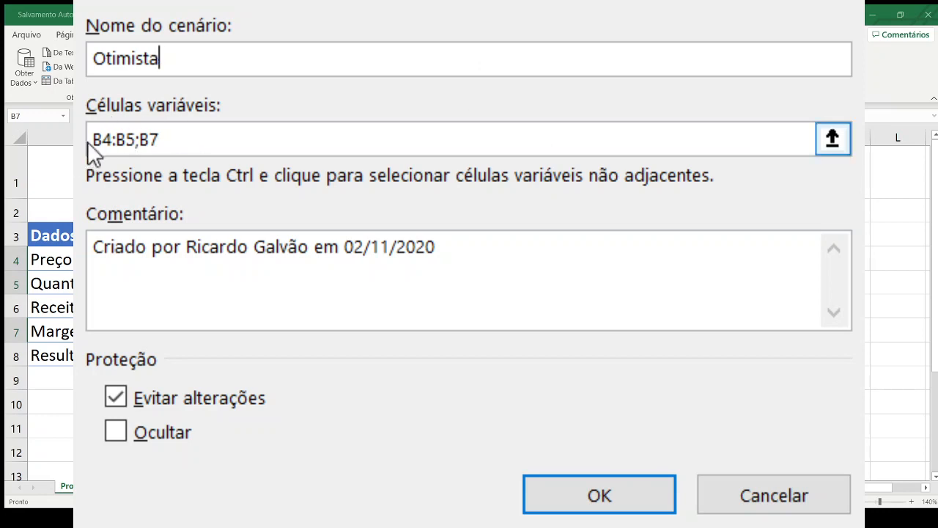
{"action": "left_click_drag", "start_coordinate": [449, 256], "coordinate": [81, 213]}
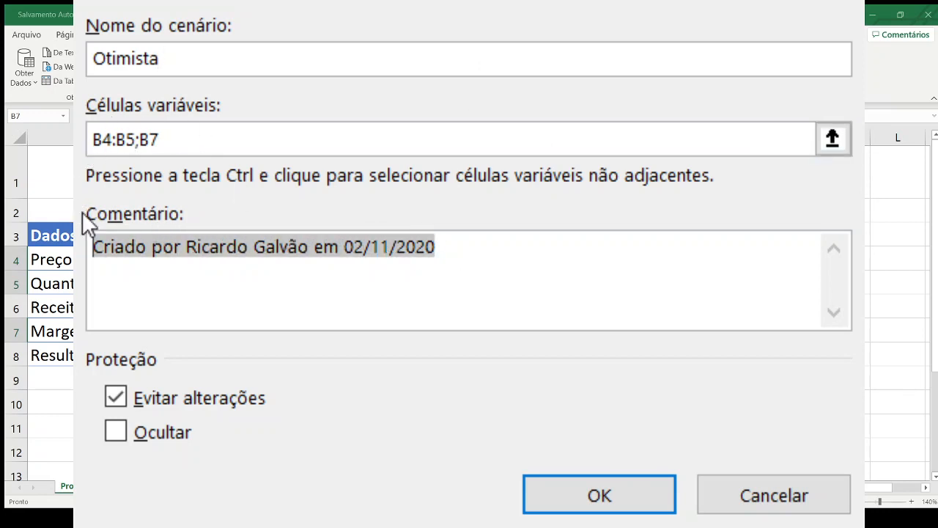
{"action": "type", "text": "Pr"}
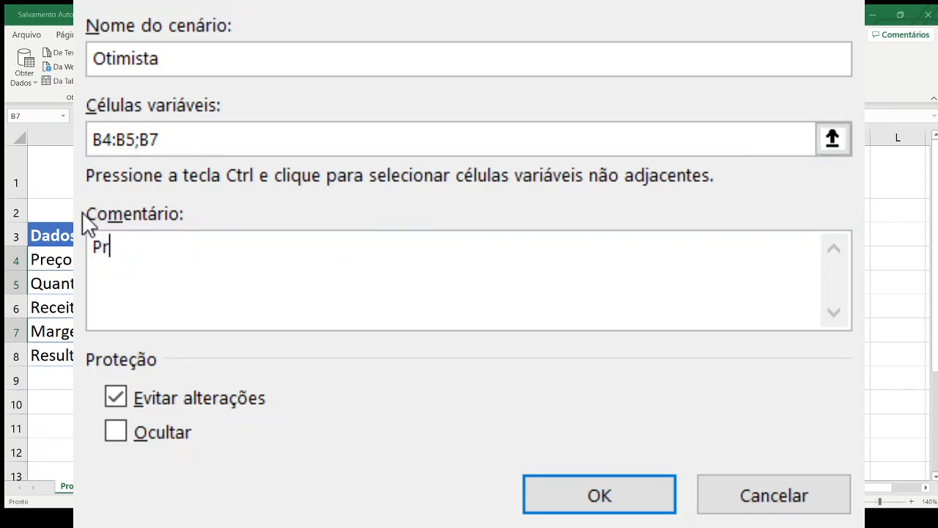
{"action": "type", "text": "ojeção de resulta"}
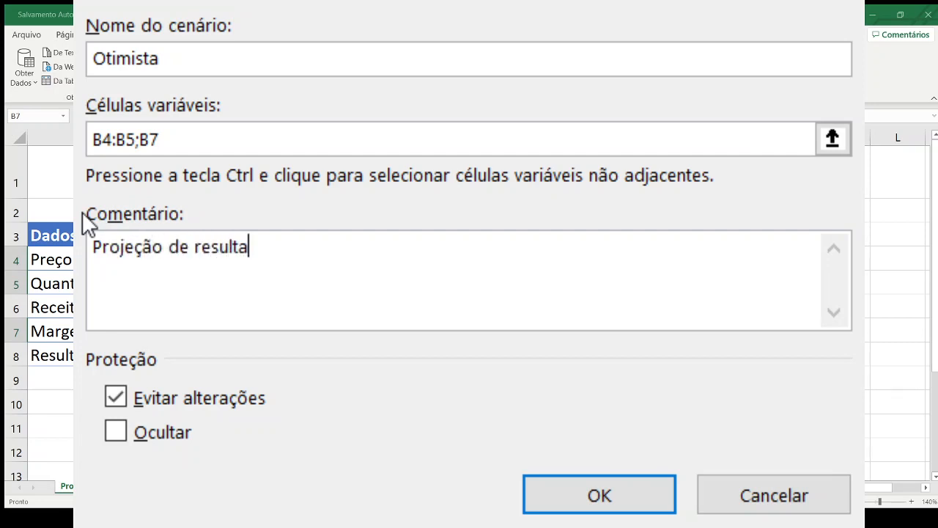
{"action": "type", "text": "dos em um "}
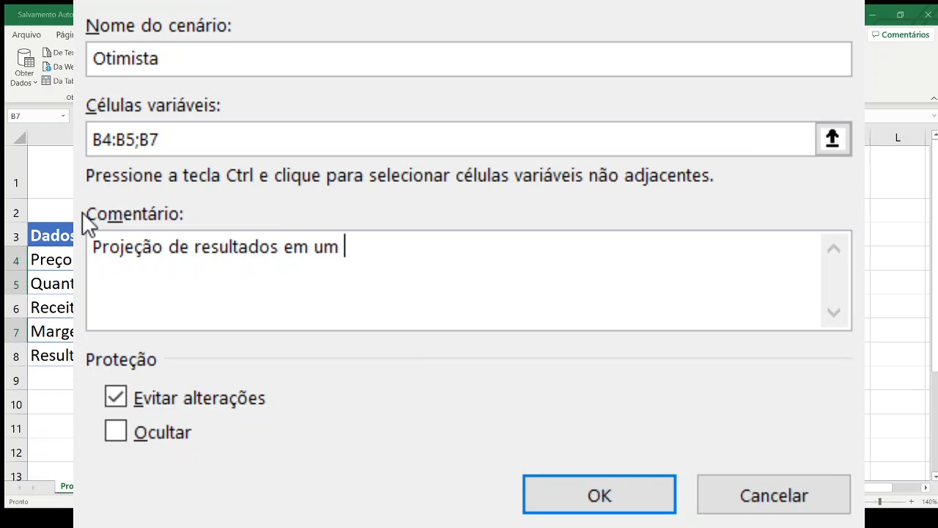
{"action": "type", "text": "cenário otimista"}
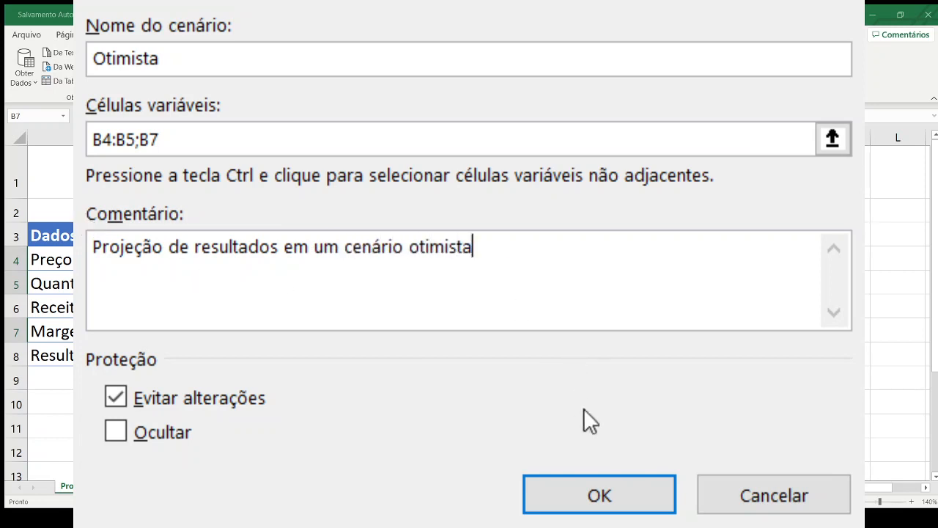
{"action": "left_click", "coordinate": [599, 495]}
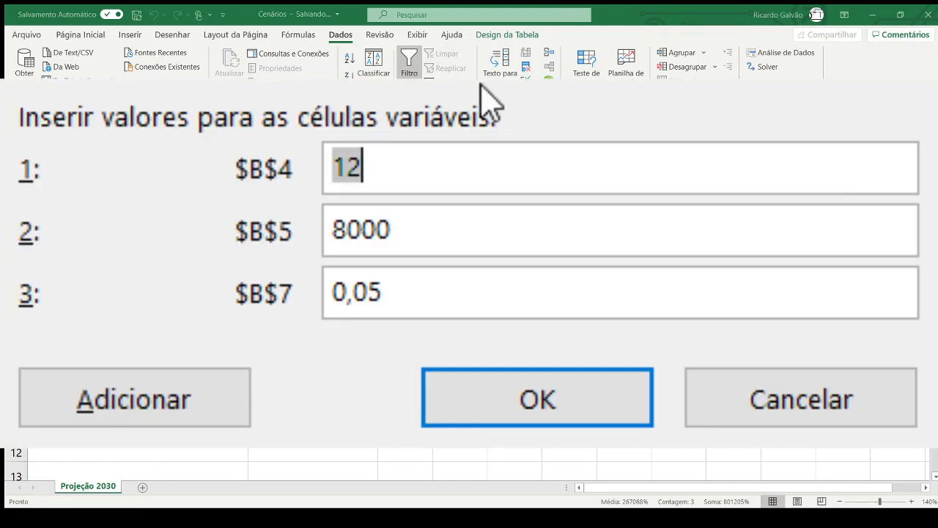
- Set the Otimista scenario's values to 25 for B4, 20000 for B5 and 0,20 for B7, and save it
{"action": "type", "text": "25"}
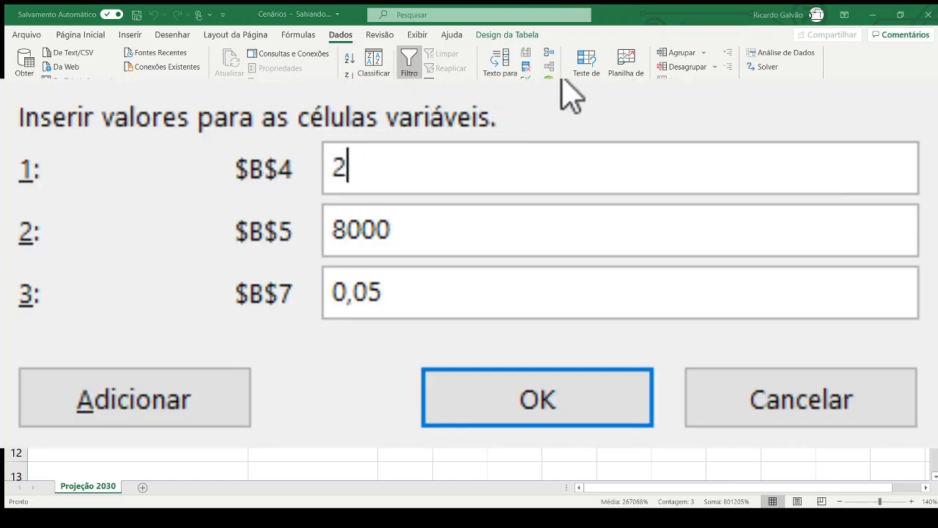
{"action": "key", "text": "Tab"}
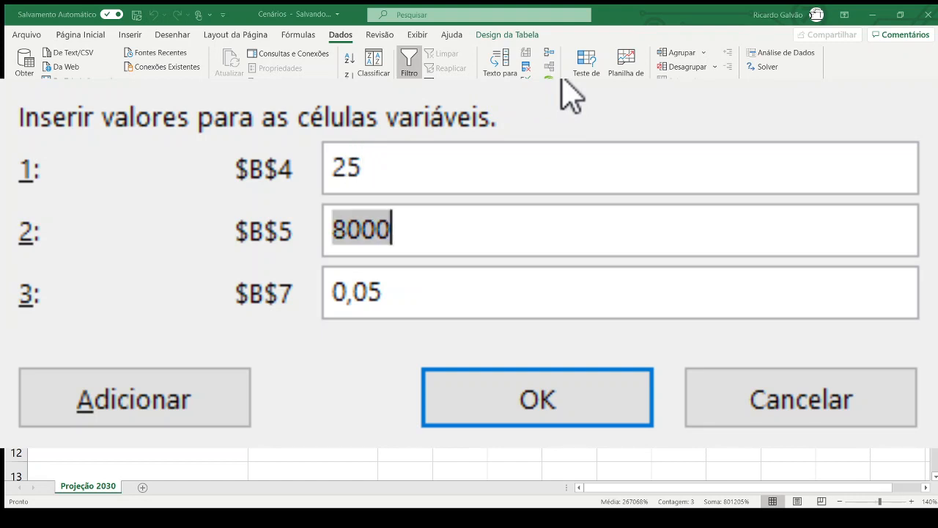
{"action": "type", "text": "2000"}
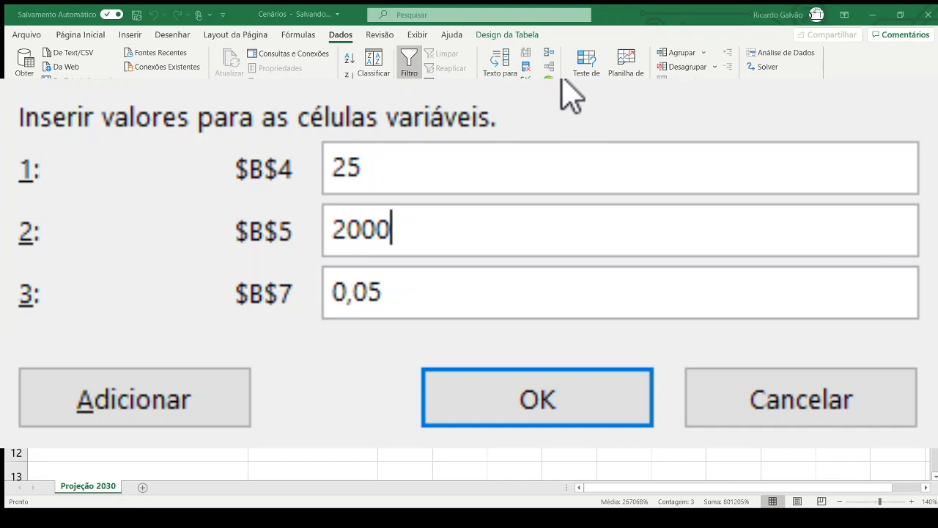
{"action": "type", "text": "0"}
{"action": "key", "text": "Tab"}
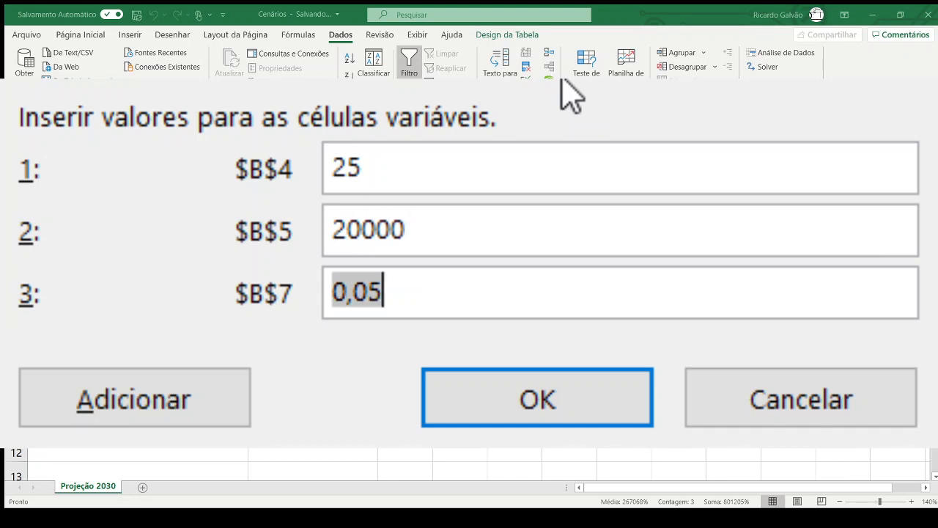
{"action": "key", "text": "Right"}
{"action": "key", "text": "shift+Left"}
{"action": "key", "text": "shift+Left"}
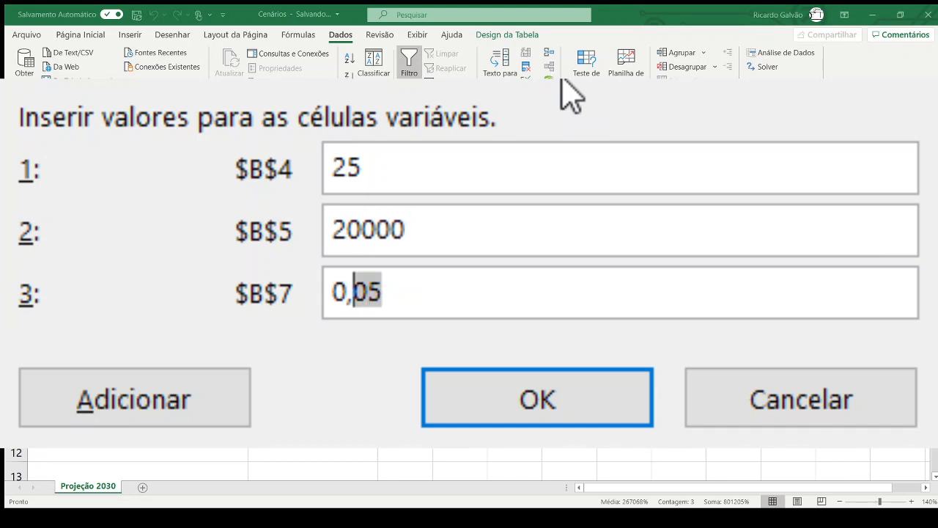
{"action": "type", "text": "20"}
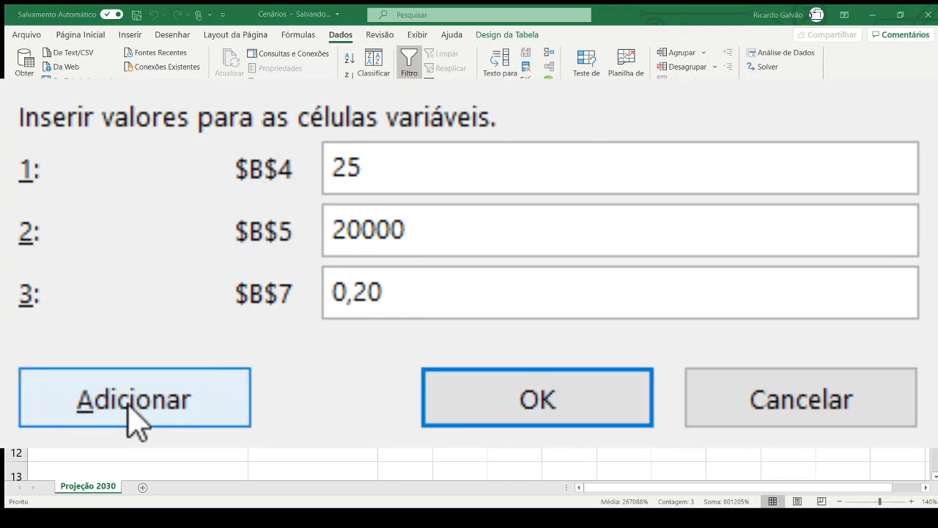
{"action": "left_click", "coordinate": [553, 418]}
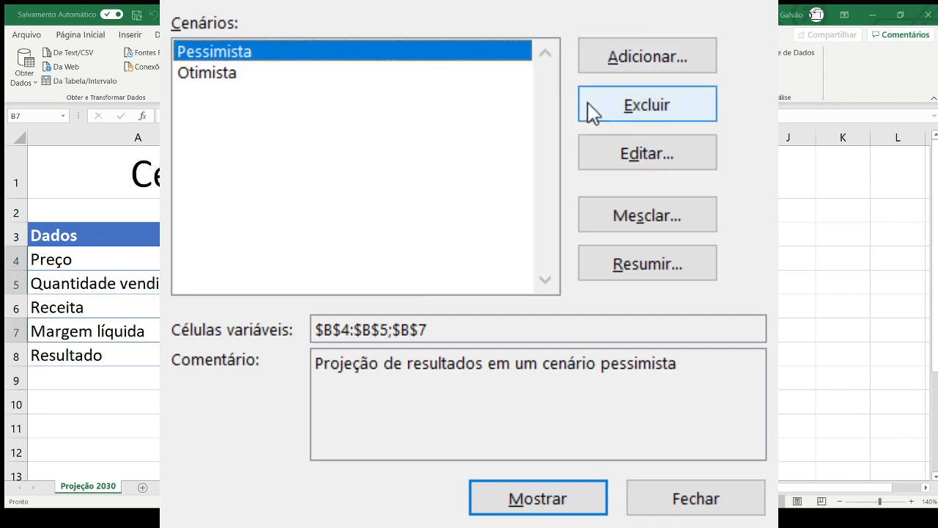
- Add a scenario named Intermediário for the same changing cells, with the comment "Cenário mais provável"
{"action": "left_click", "coordinate": [671, 64]}
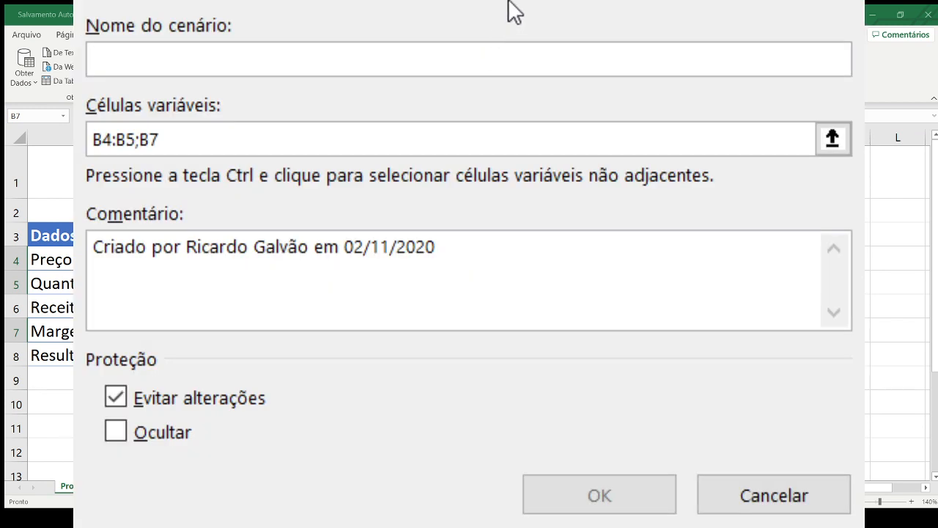
{"action": "type", "text": "Intermedi"}
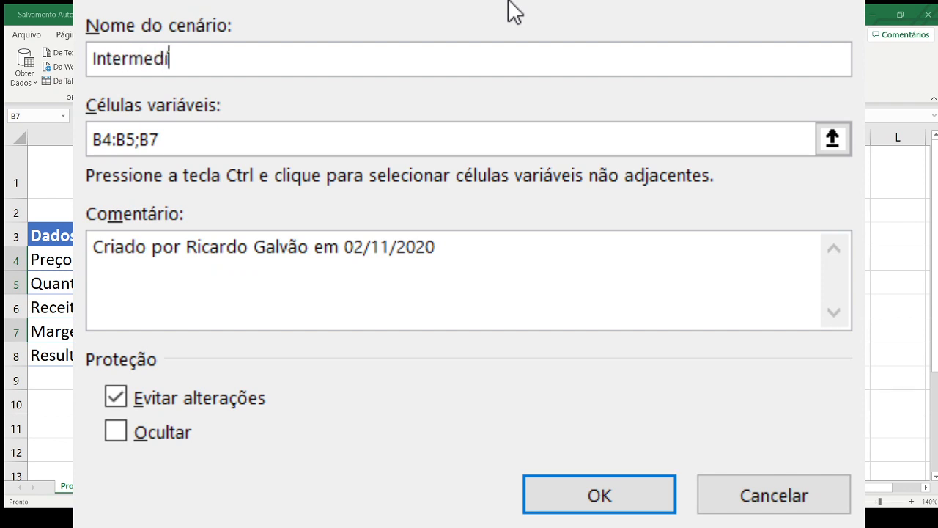
{"action": "type", "text": "ário"}
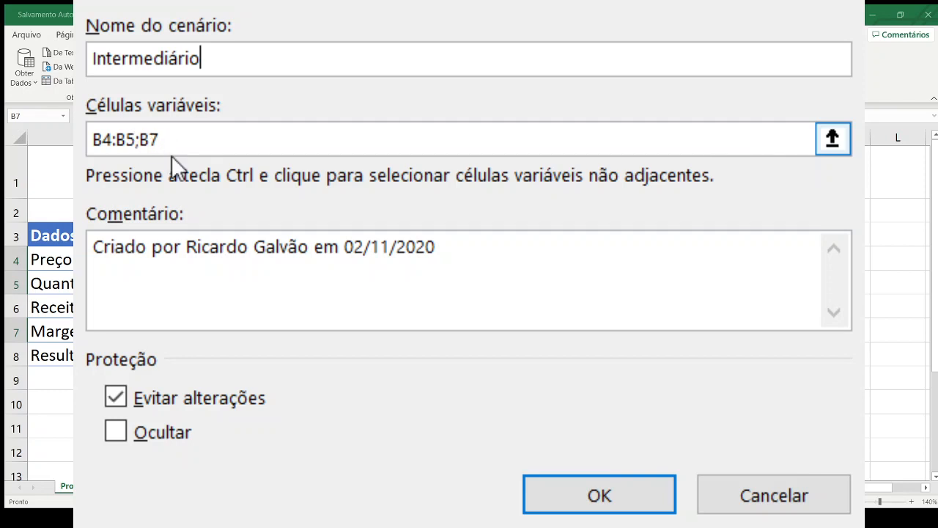
{"action": "key", "text": "Tab"}
{"action": "key", "text": "Tab"}
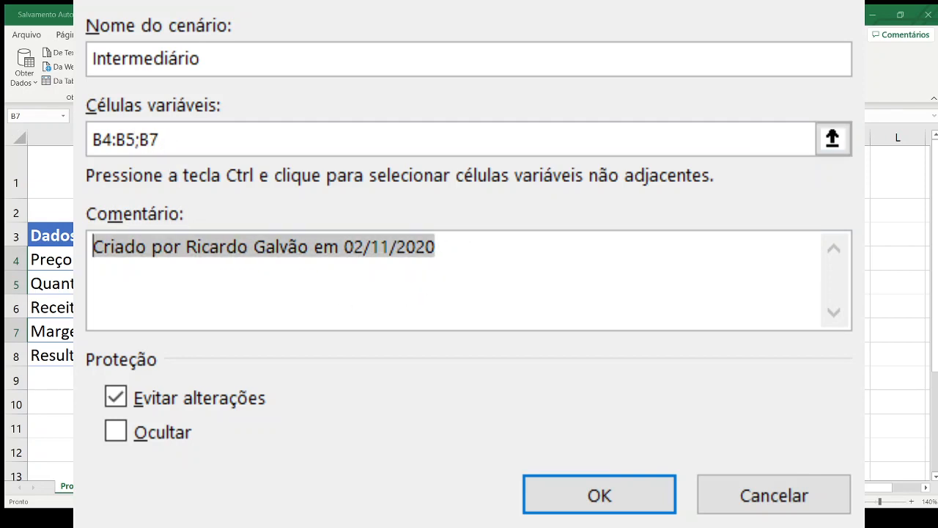
{"action": "type", "text": "Ce"}
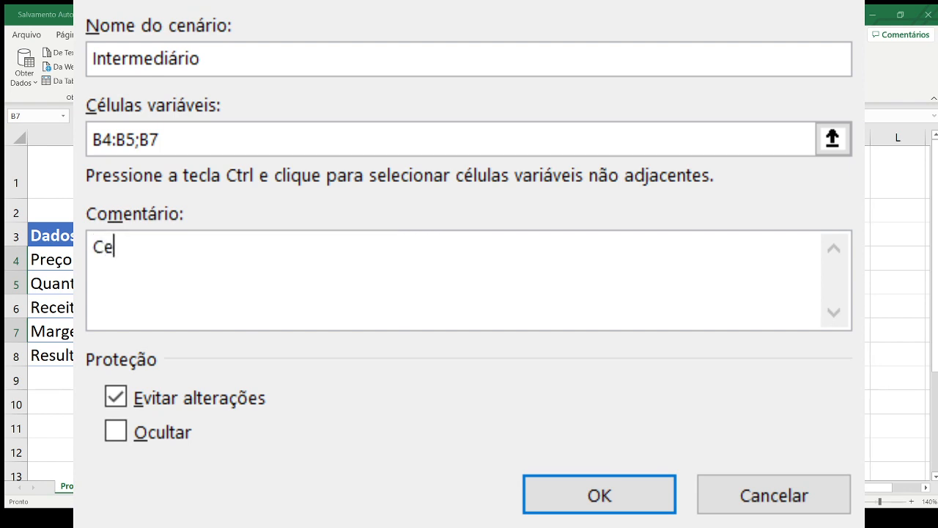
{"action": "type", "text": "nário mais prov"}
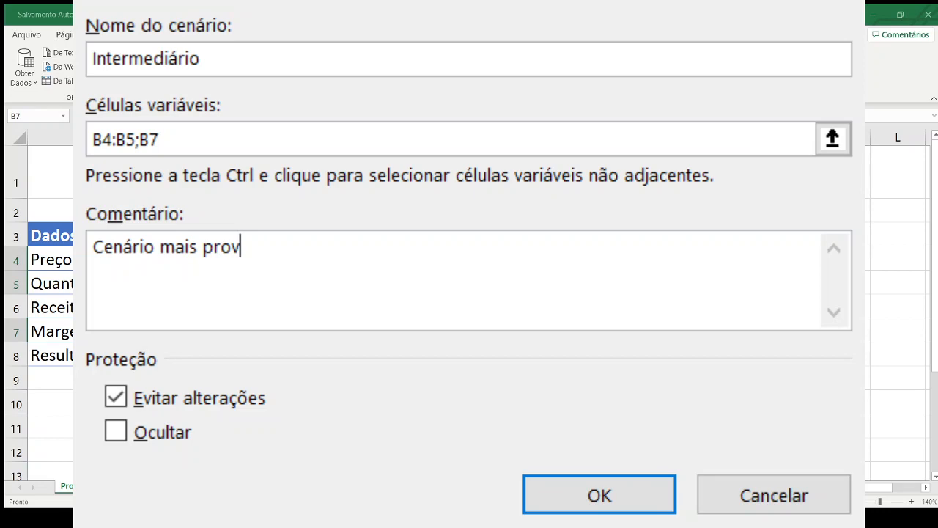
{"action": "type", "text": "ável"}
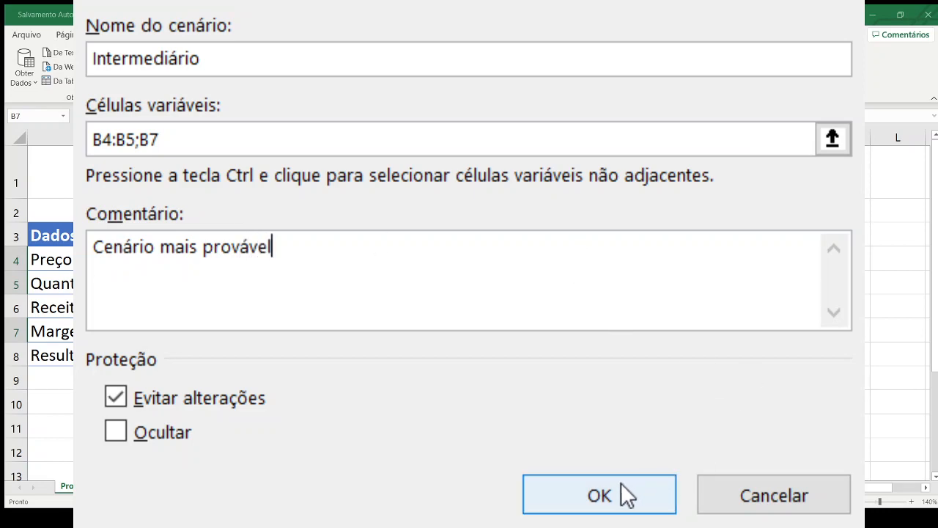
{"action": "left_click", "coordinate": [601, 506]}
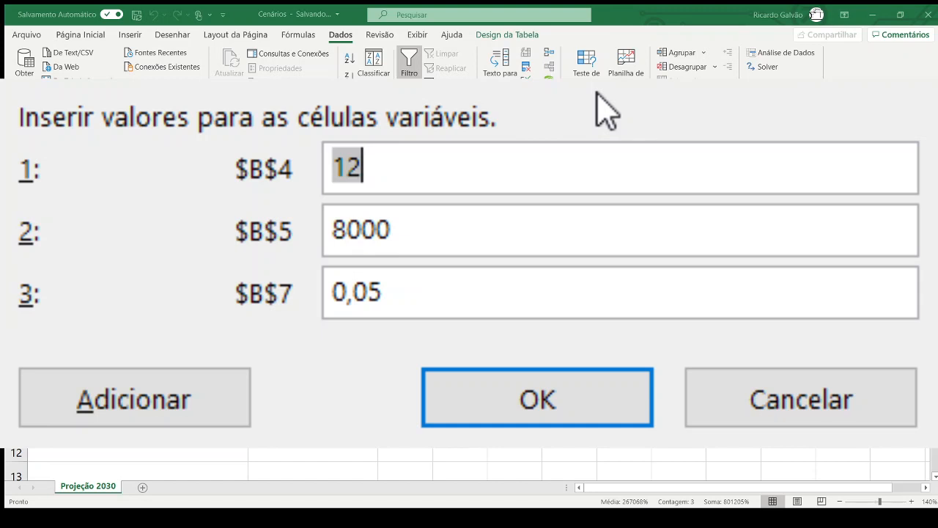
- Set the Intermediário scenario's values to 18 for B4, 12000 for B5 and 0,15 for B7, and save it
{"action": "type", "text": "18"}
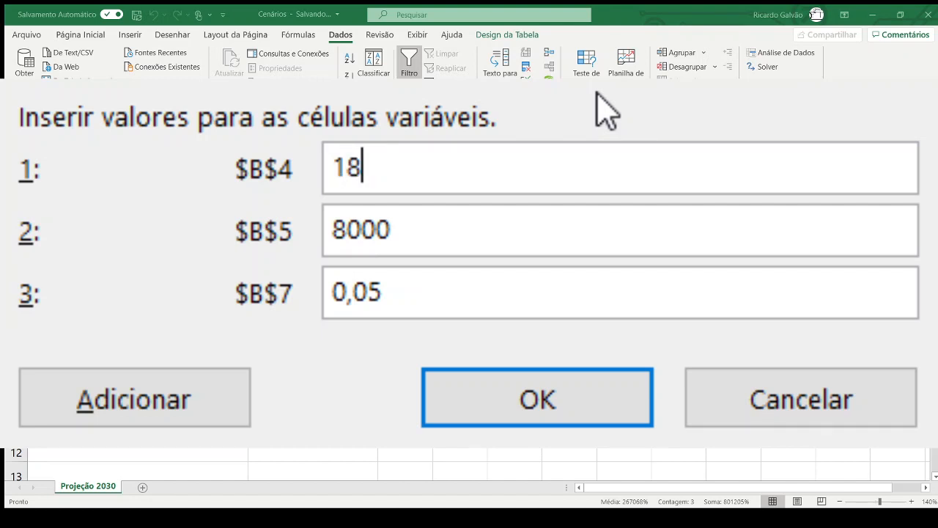
{"action": "key", "text": "Tab"}
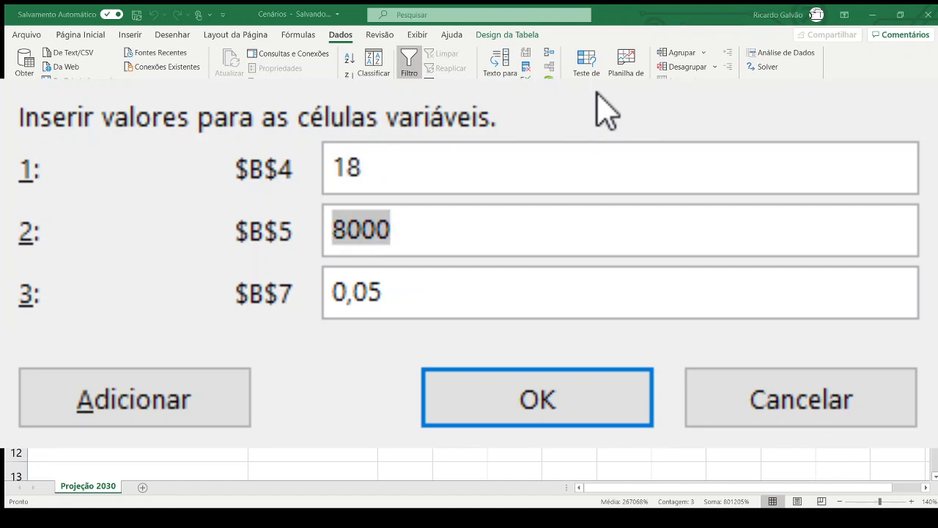
{"action": "type", "text": "12000"}
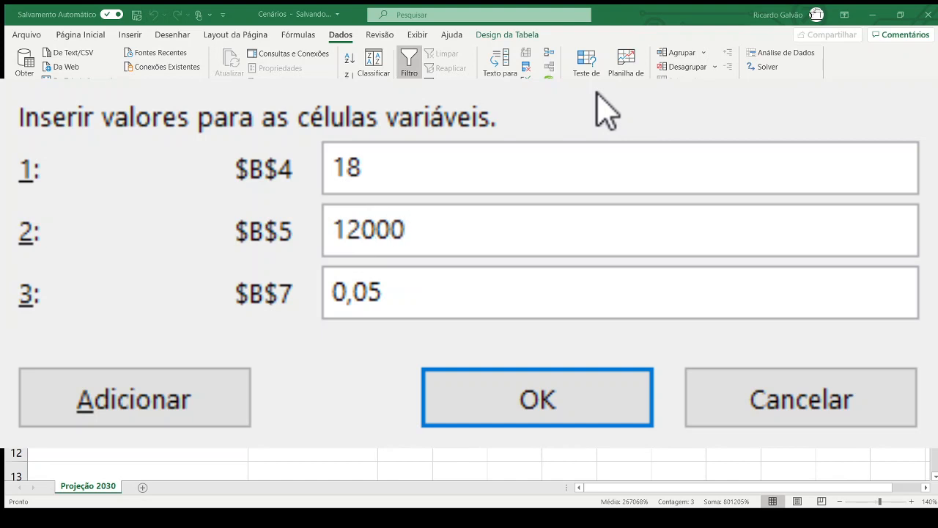
{"action": "left_click_drag", "start_coordinate": [392, 295], "coordinate": [357, 297]}
{"action": "type", "text": "15"}
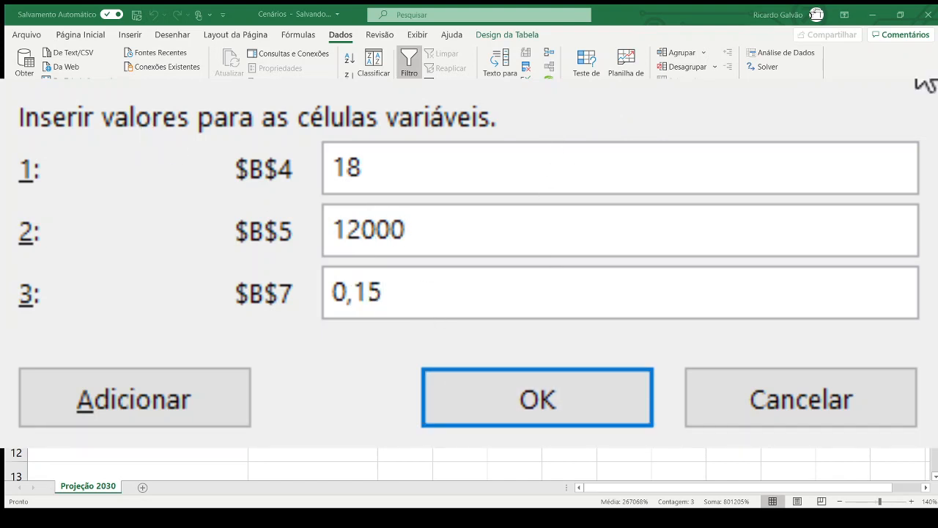
{"action": "left_click", "coordinate": [504, 413]}
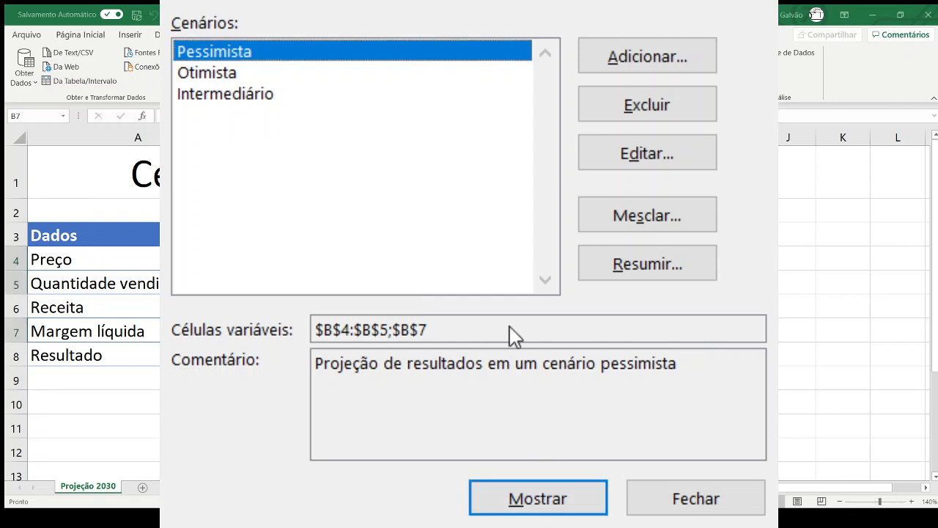
- Show the Otimista scenario in the worksheet and check its price, quantity sold, net margin and result cells
{"action": "left_click", "coordinate": [246, 73]}
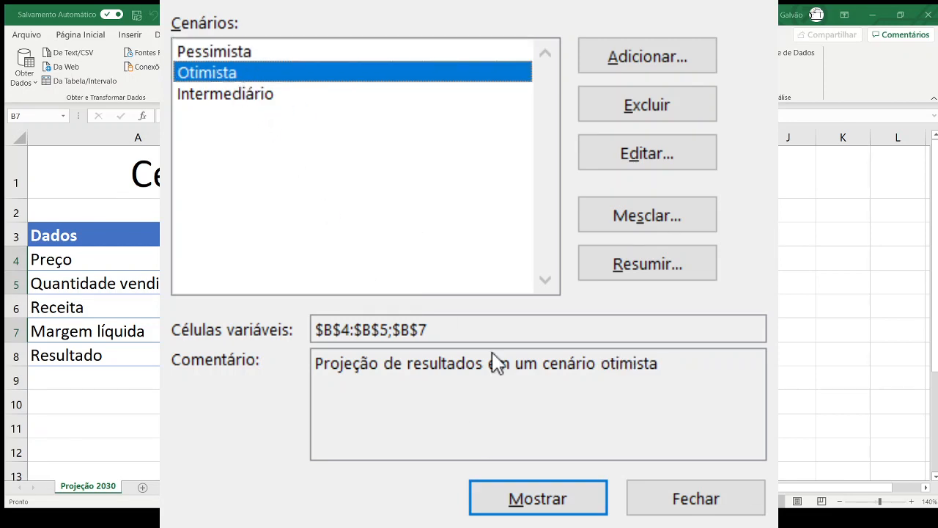
{"action": "left_click", "coordinate": [508, 497]}
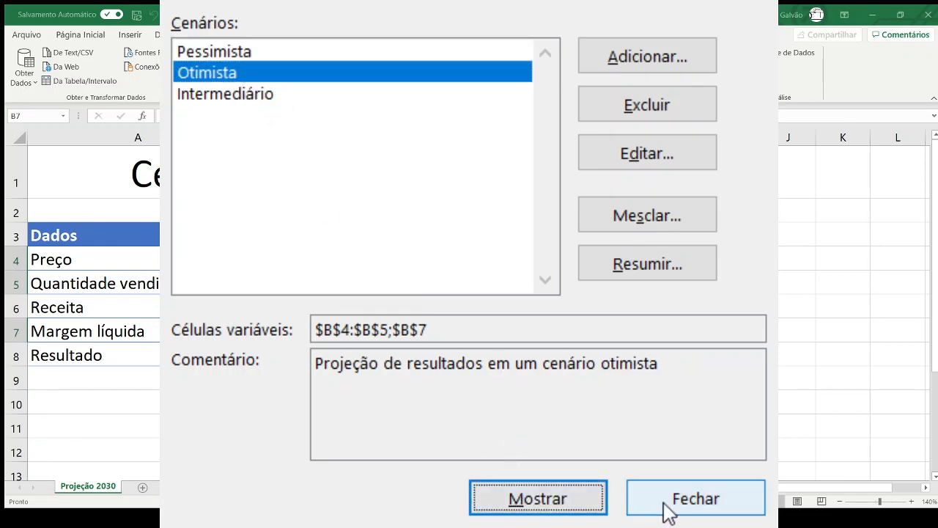
{"action": "left_click", "coordinate": [703, 502]}
{"action": "left_click", "coordinate": [458, 264]}
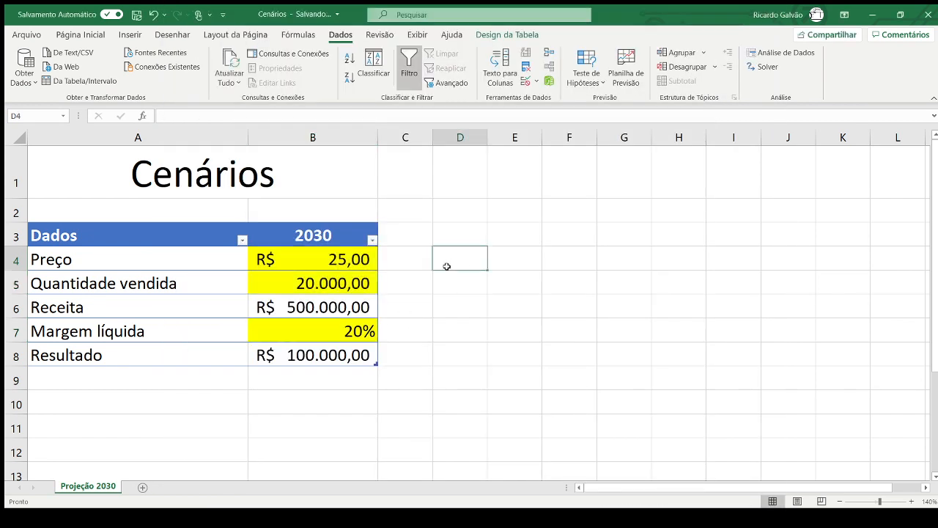
{"action": "left_click_drag", "start_coordinate": [351, 261], "coordinate": [360, 292]}
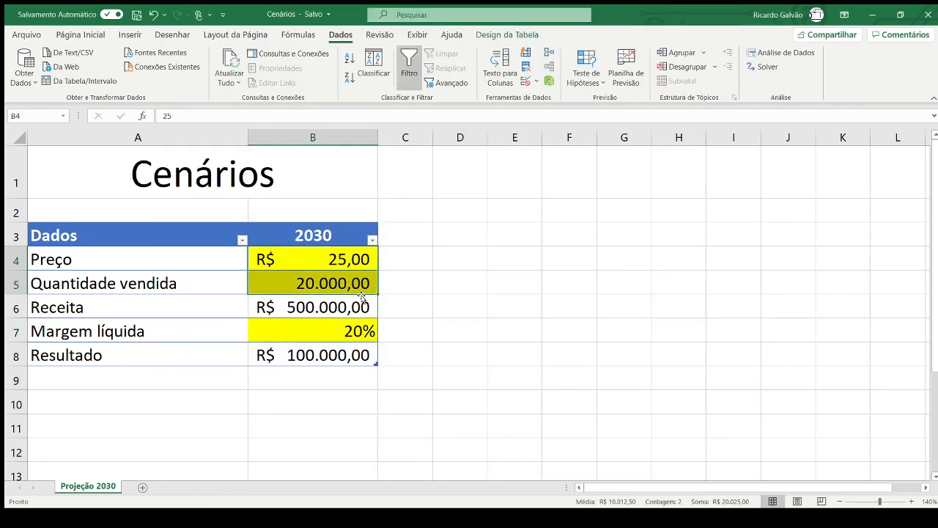
{"action": "left_click", "coordinate": [333, 333]}
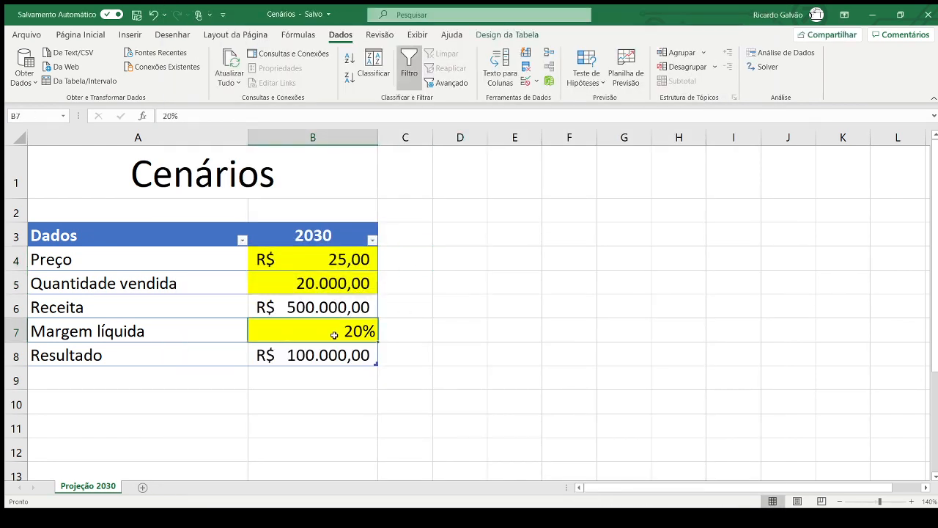
{"action": "left_click", "coordinate": [406, 324]}
{"action": "left_click", "coordinate": [311, 355]}
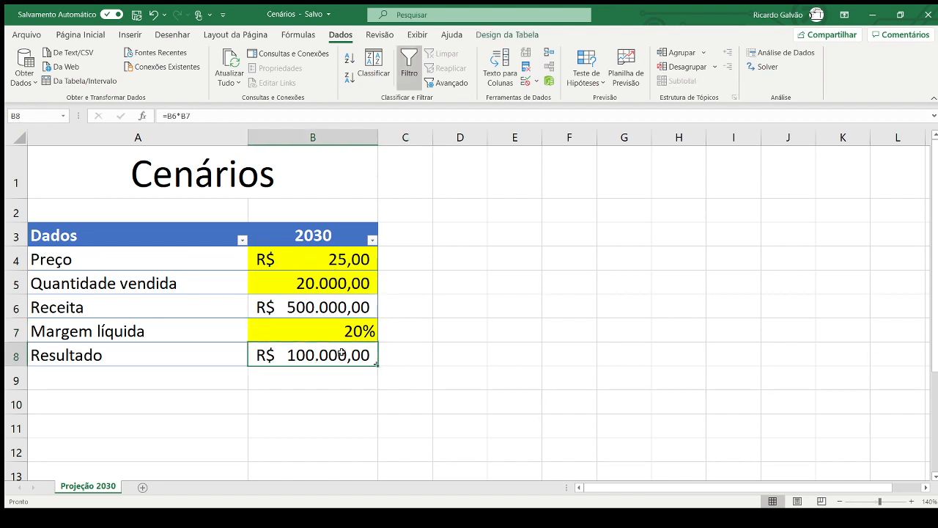
{"action": "left_click", "coordinate": [412, 310]}
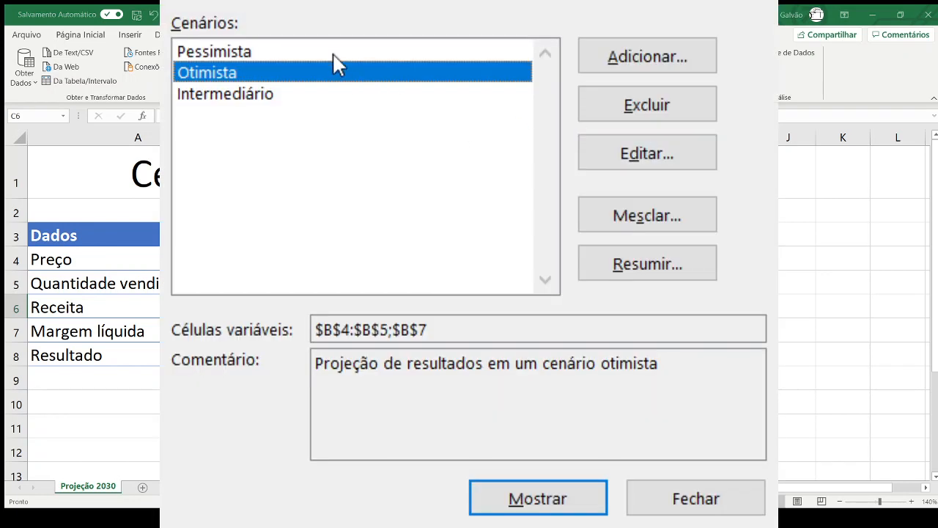
- Show the Pessimista scenario in the worksheet and check its price, quantity sold and net margin cells
{"action": "left_click", "coordinate": [334, 53]}
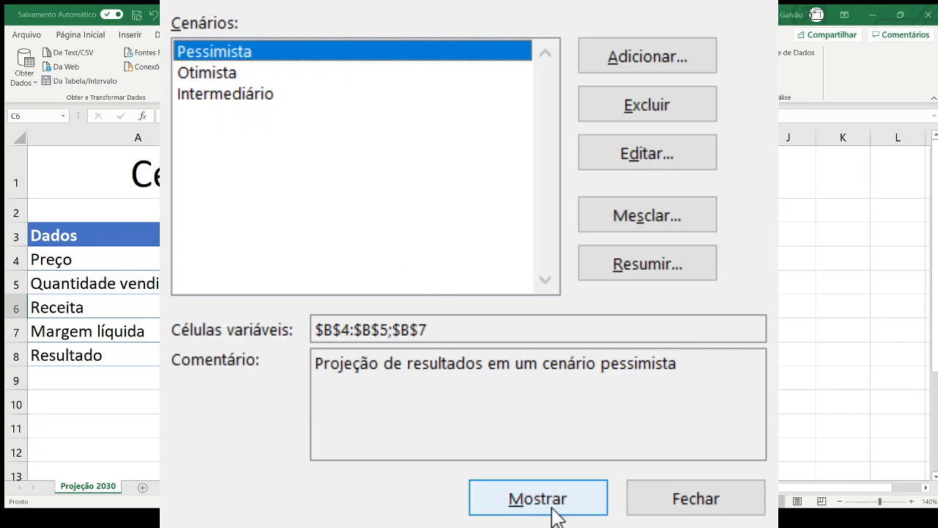
{"action": "left_click", "coordinate": [710, 504]}
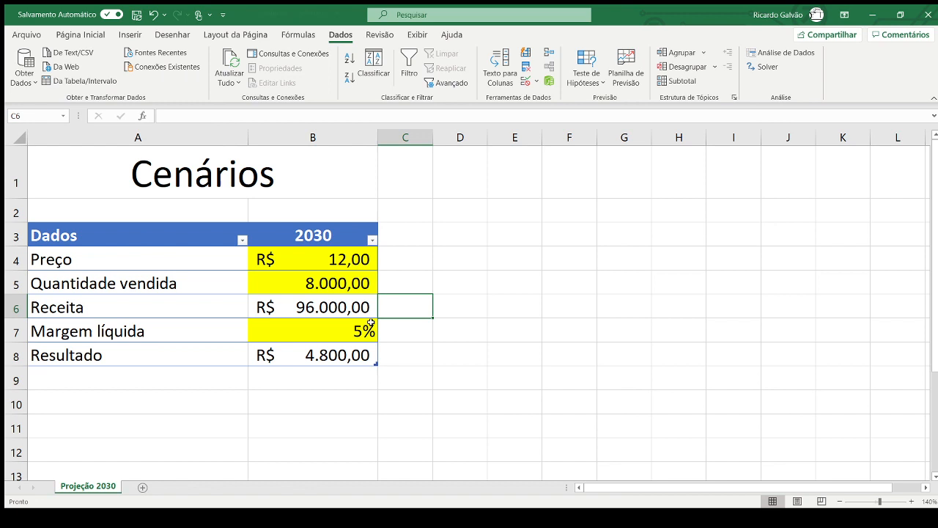
{"action": "left_click", "coordinate": [322, 267]}
{"action": "left_click", "coordinate": [325, 283]}
{"action": "left_click", "coordinate": [318, 329]}
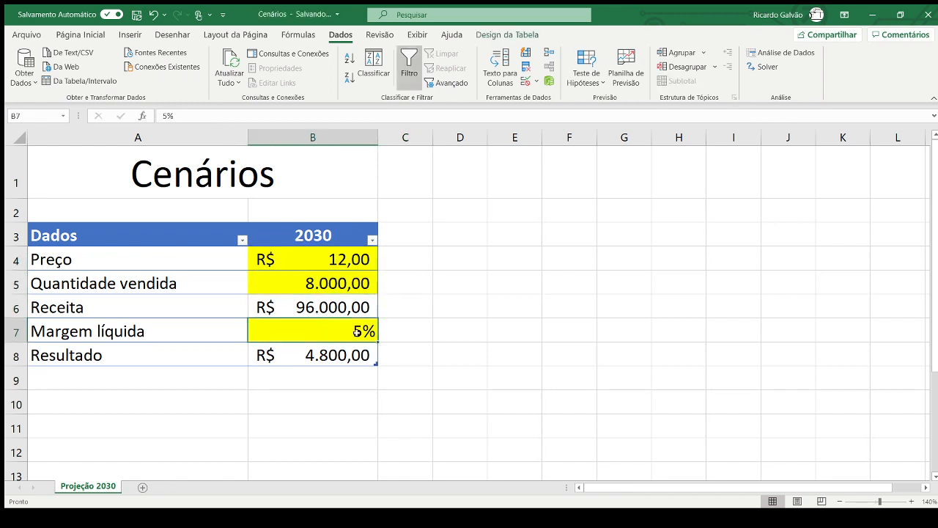
{"action": "left_click", "coordinate": [418, 258]}
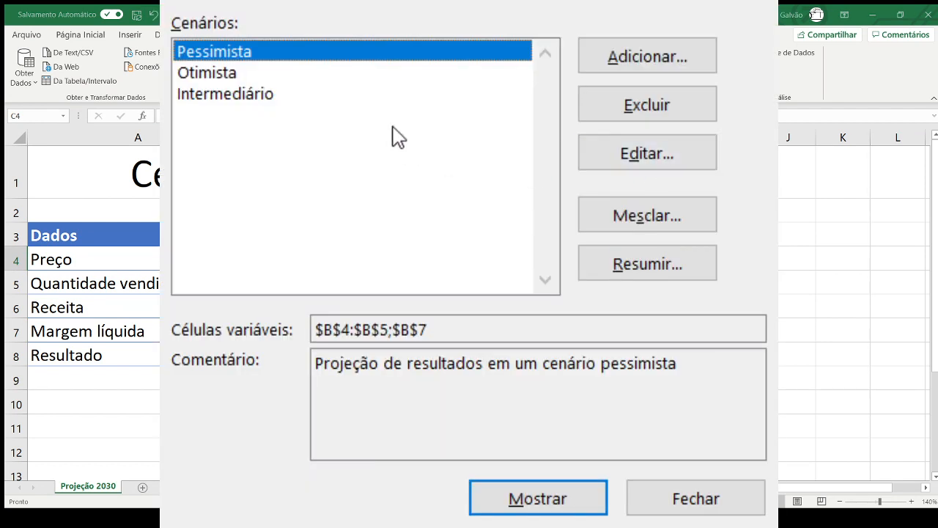
- Look through the Otimista, Intermediário and Pessimista entries in the Scenario Manager
{"action": "left_click", "coordinate": [343, 76]}
{"action": "left_click", "coordinate": [282, 92]}
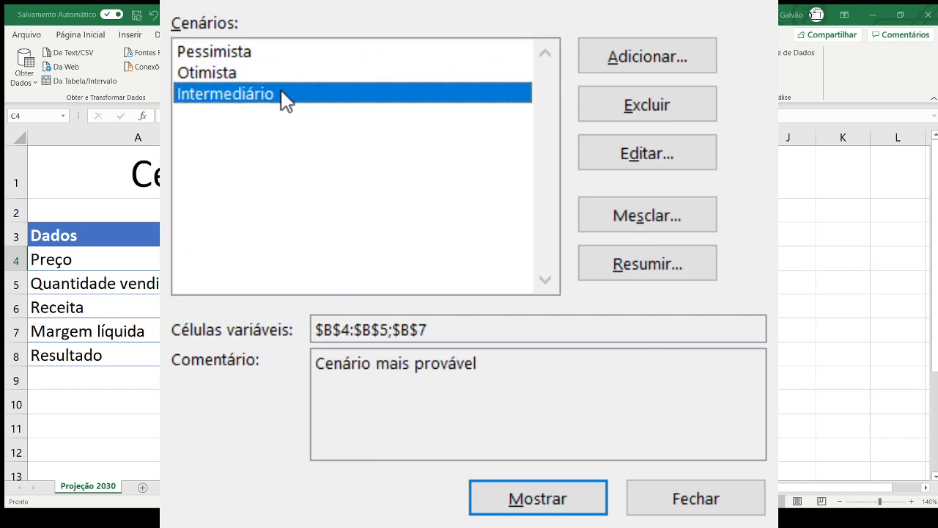
{"action": "left_click", "coordinate": [281, 55]}
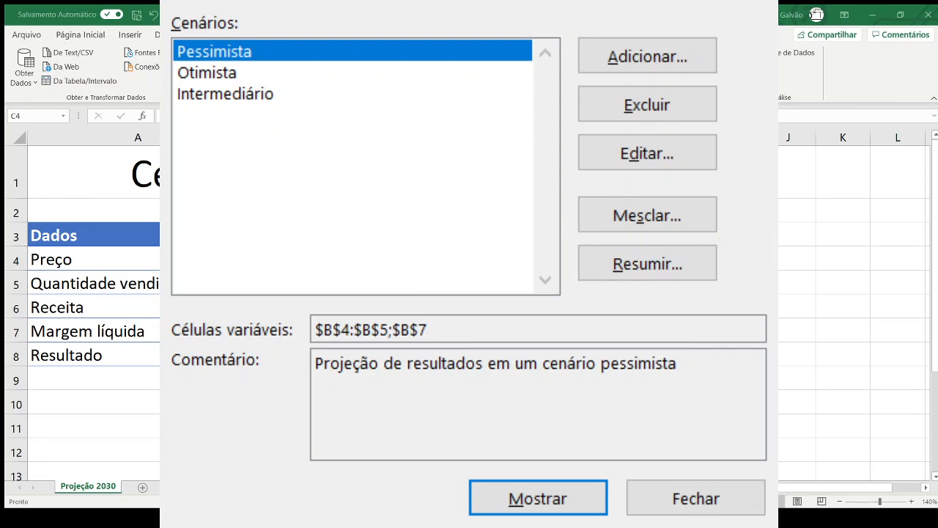
- Generate a Resumo do cenário report with B6 and B8 as the result cells
{"action": "left_click", "coordinate": [635, 271]}
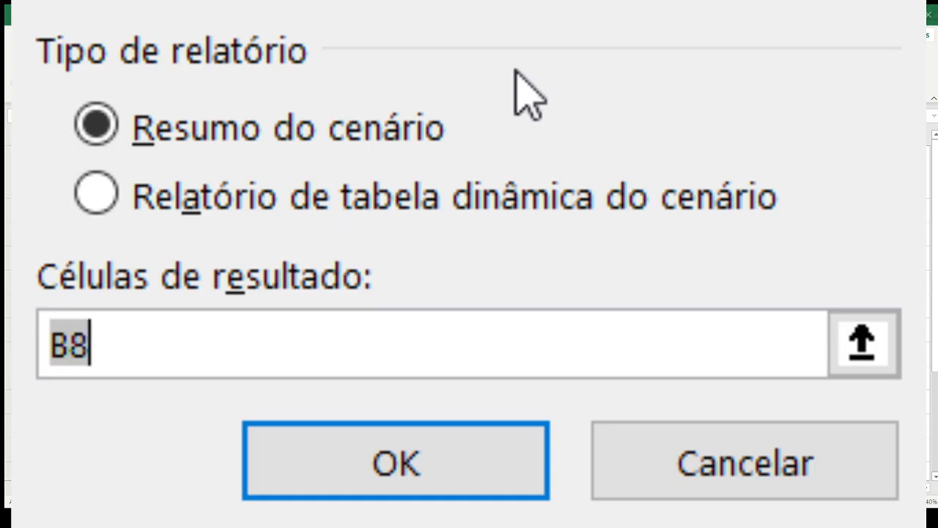
{"action": "key", "text": "Return"}
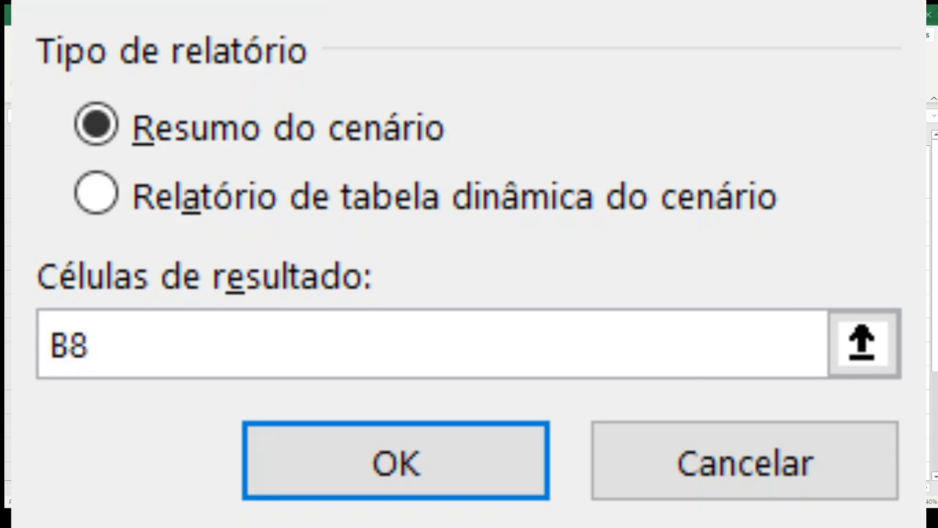
{"action": "left_click", "coordinate": [515, 69]}
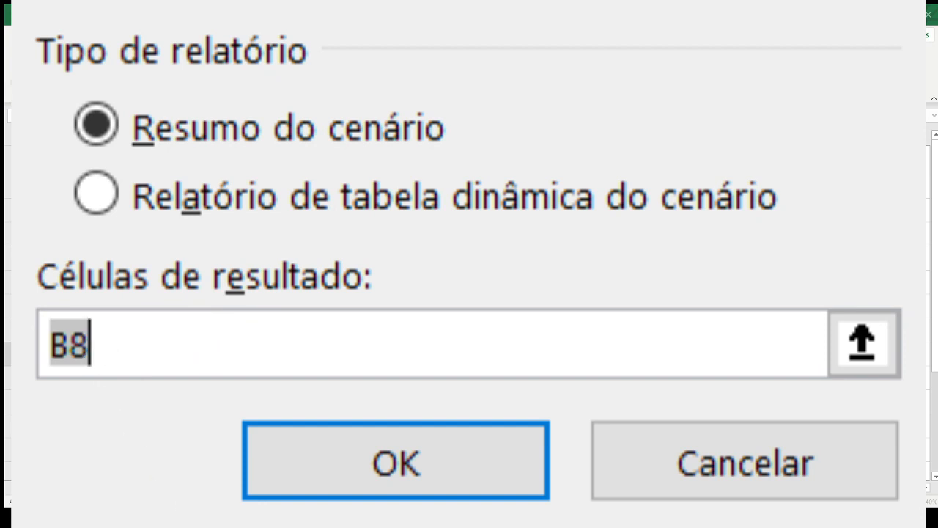
{"action": "key", "text": "Return"}
{"action": "left_click", "coordinate": [894, 339]}
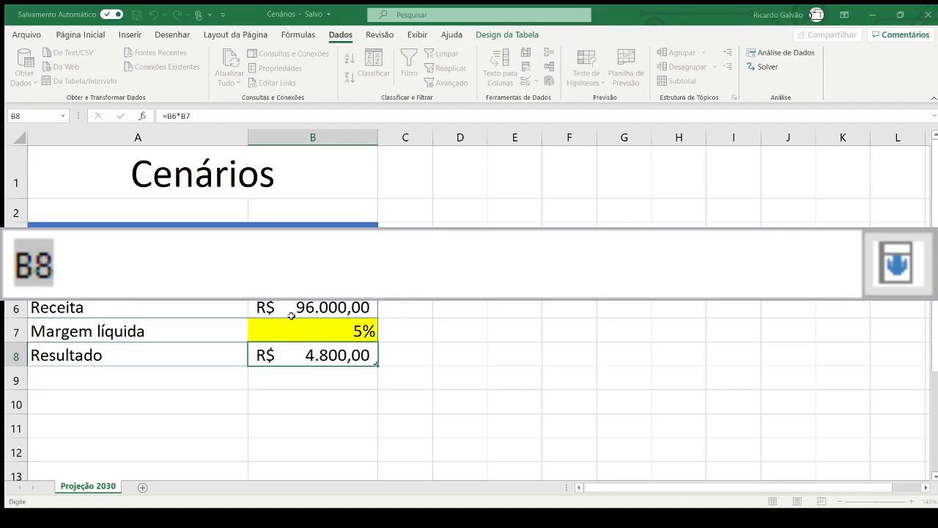
{"action": "left_click", "coordinate": [291, 315]}
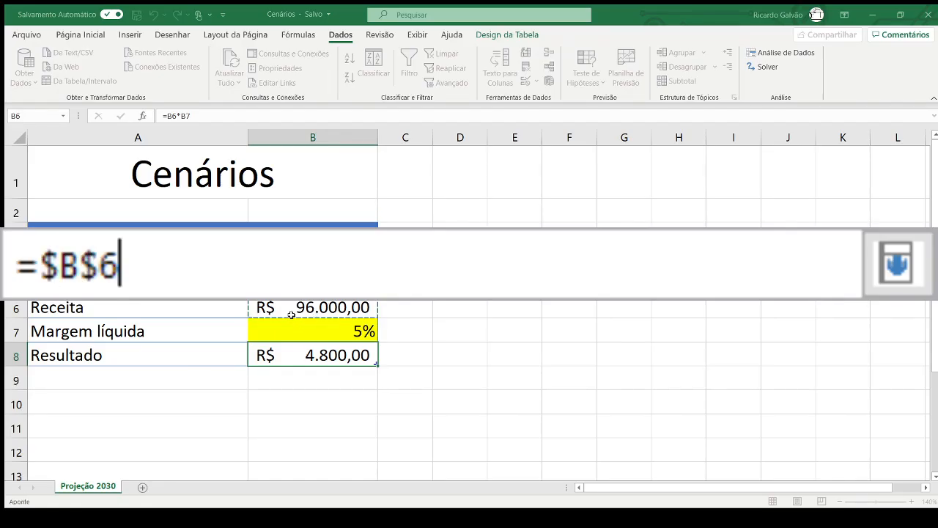
{"action": "left_click", "coordinate": [287, 355], "text": "ctrl"}
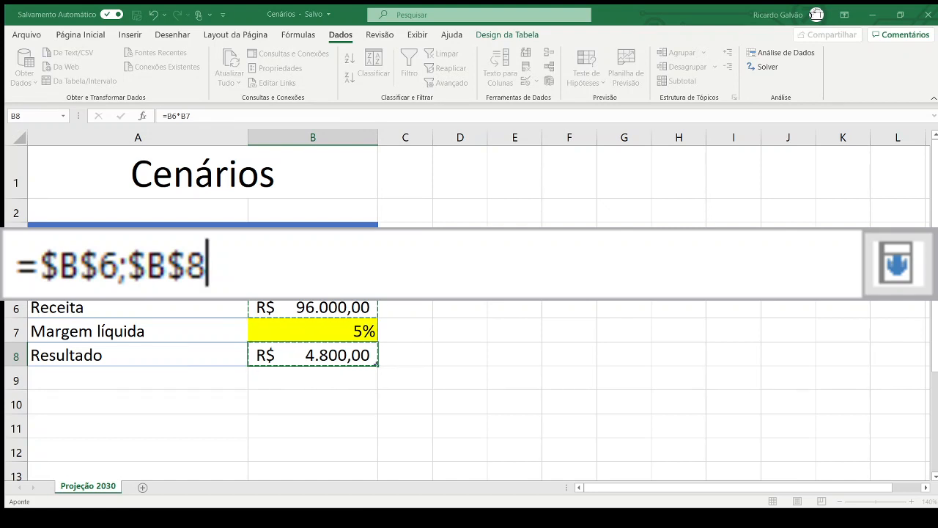
{"action": "key", "text": "Return"}
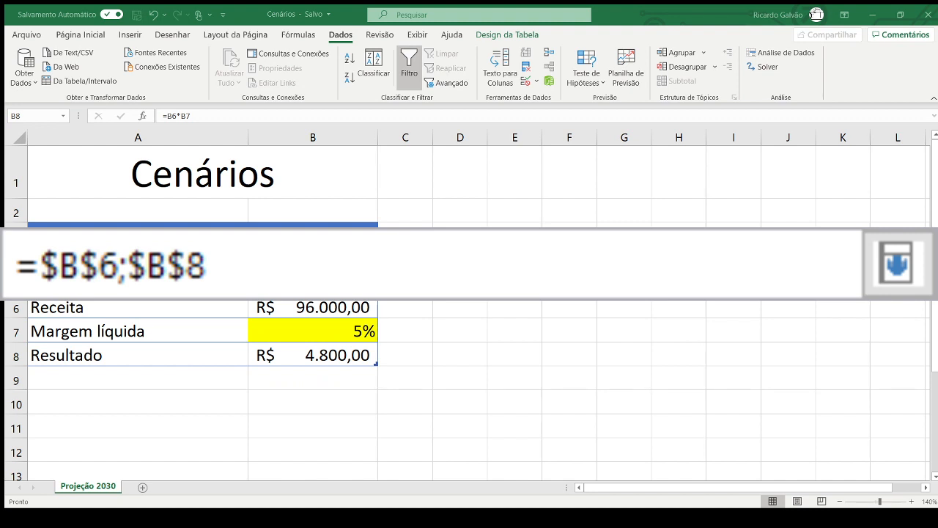
{"action": "key", "text": "Return"}
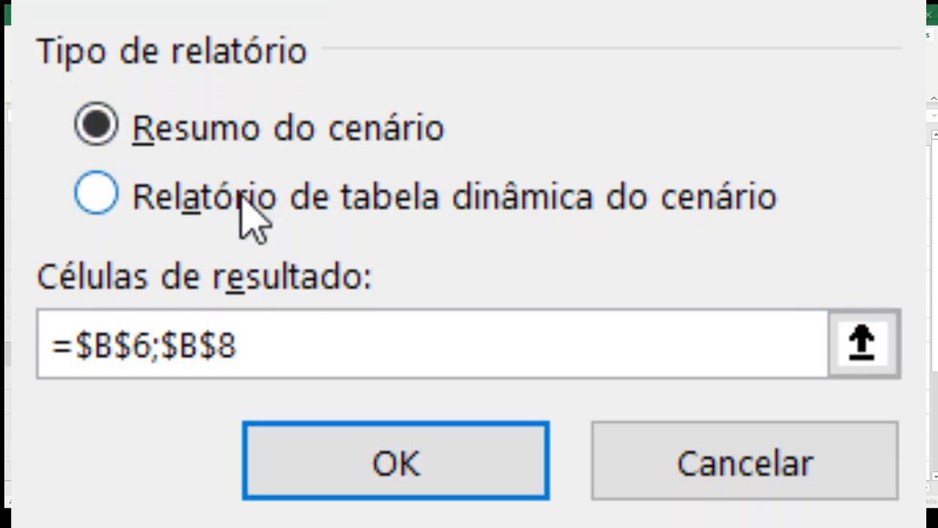
{"action": "left_click", "coordinate": [425, 496]}
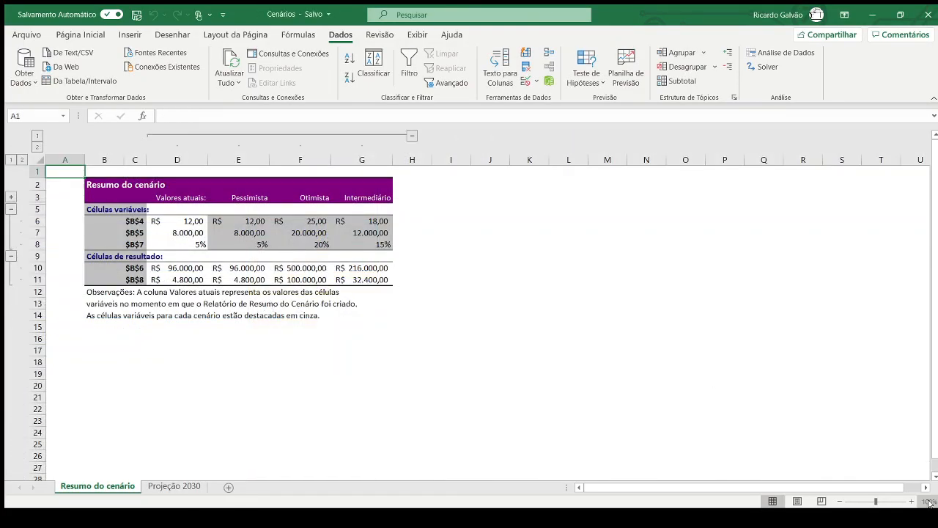
- Examine the scenario columns and the references of the changing and result cells in the summary report
{"action": "left_click", "coordinate": [911, 502]}
{"action": "left_click", "coordinate": [911, 502]}
{"action": "left_click", "coordinate": [911, 501]}
{"action": "left_click", "coordinate": [911, 502]}
{"action": "left_click", "coordinate": [911, 501]}
{"action": "left_click", "coordinate": [911, 501]}
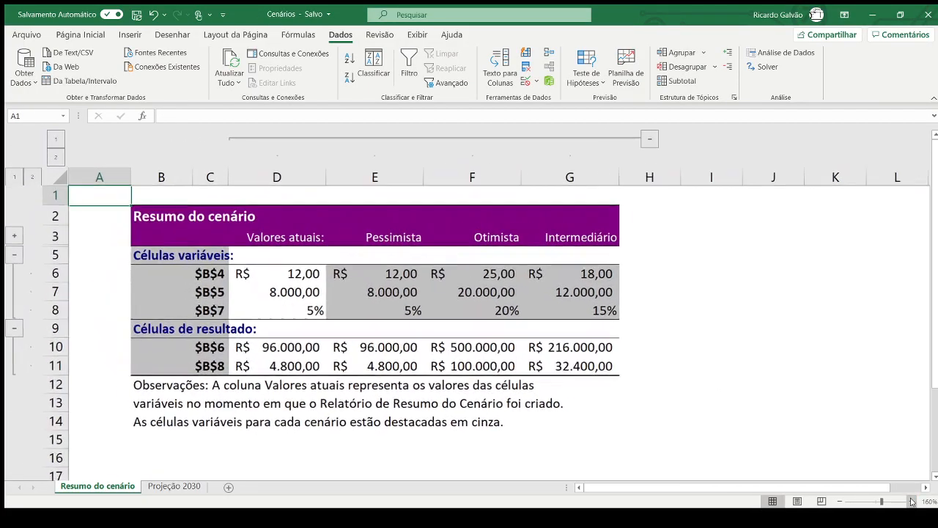
{"action": "left_click", "coordinate": [912, 502]}
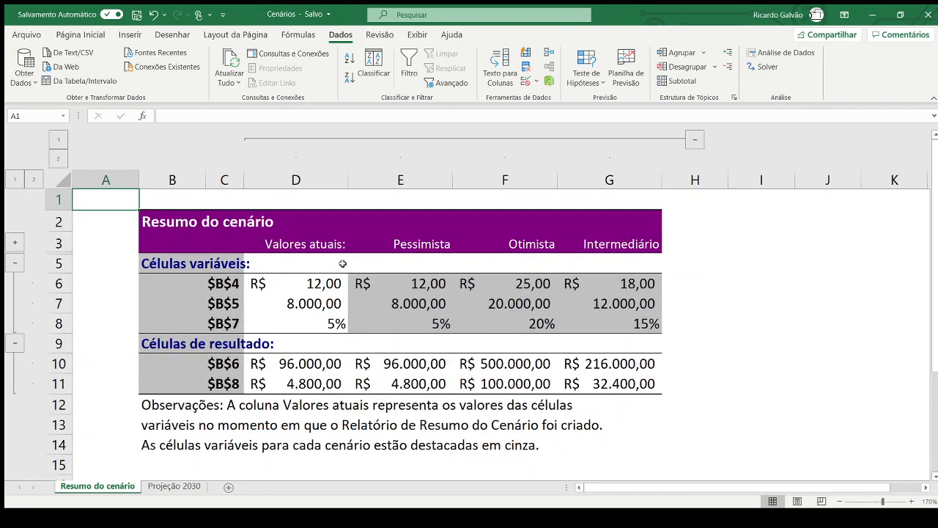
{"action": "left_click_drag", "start_coordinate": [374, 246], "coordinate": [616, 326]}
{"action": "key", "text": "alt+Tab"}
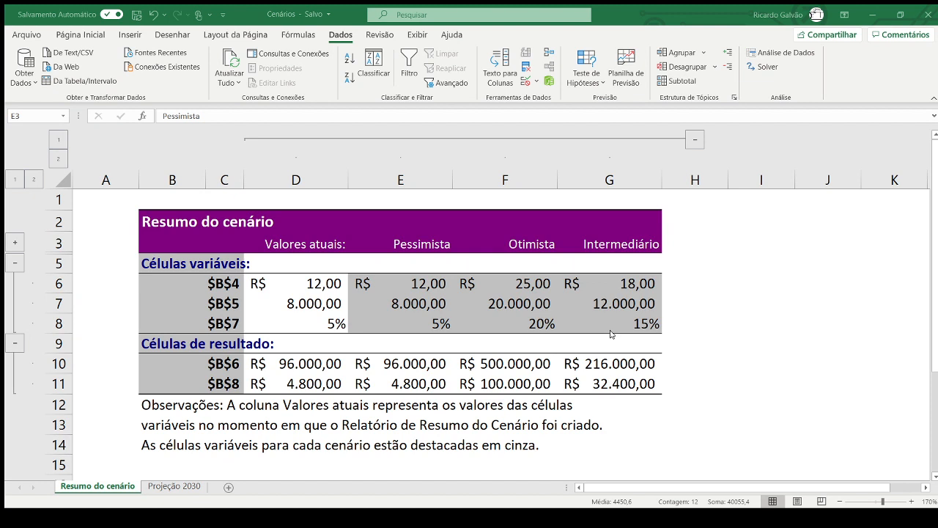
{"action": "key", "text": "alt+Tab"}
{"action": "left_click", "coordinate": [422, 246]}
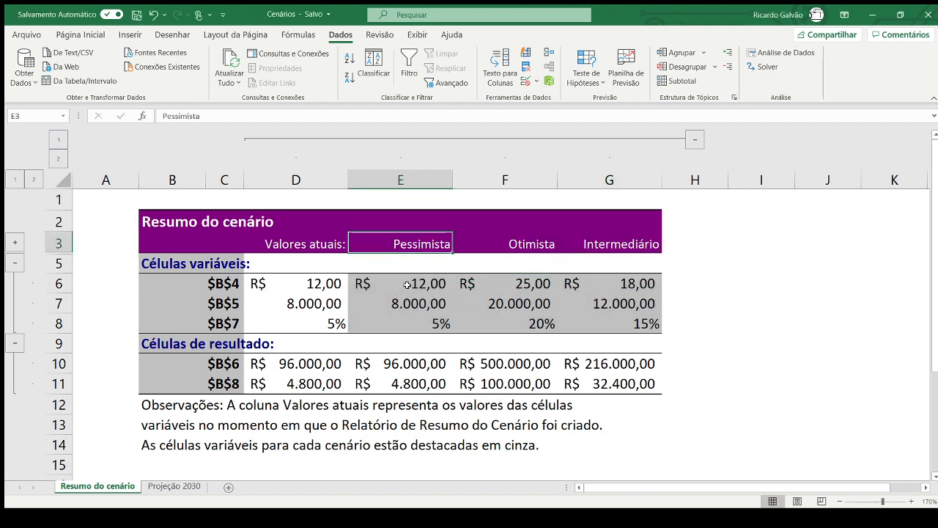
{"action": "left_click_drag", "start_coordinate": [220, 284], "coordinate": [222, 324]}
{"action": "left_click", "coordinate": [221, 363]}
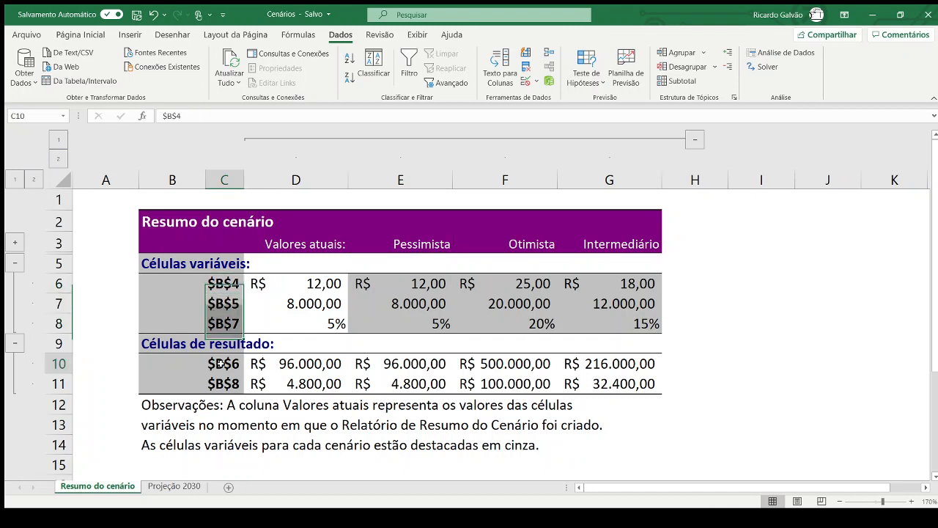
{"action": "left_click_drag", "start_coordinate": [221, 364], "coordinate": [226, 382]}
- Replace the three changing-cell references in the scenario summary, C6 to C8, with the labels Preço, Quantidade and Margem
{"action": "left_click", "coordinate": [218, 285]}
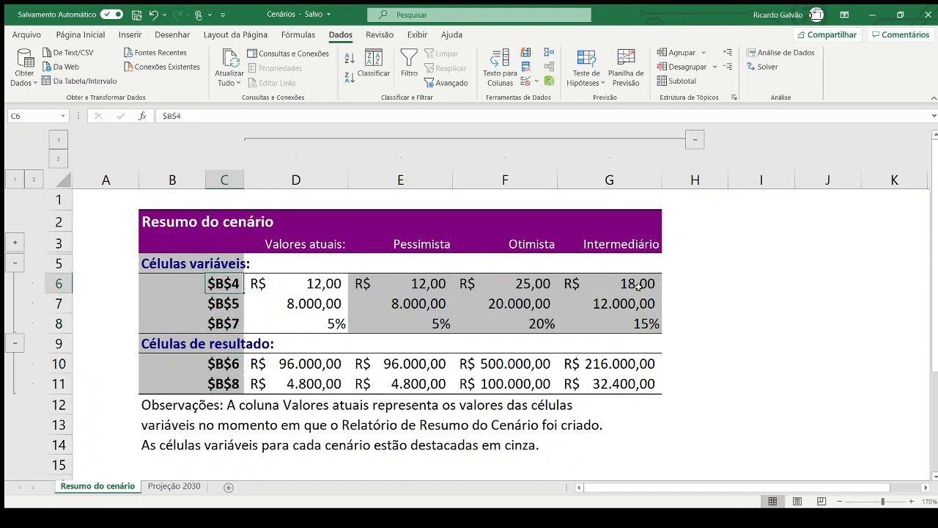
{"action": "type", "text": "Preõ"}
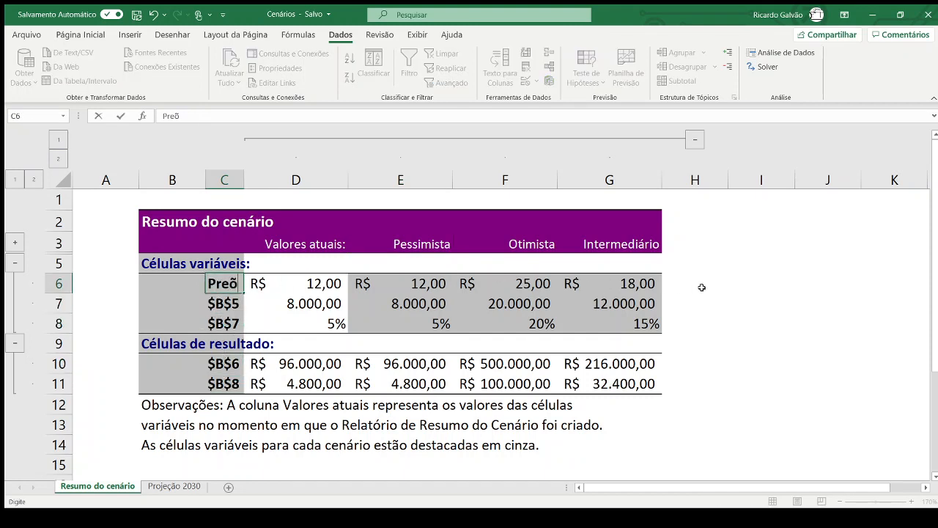
{"action": "key", "text": "BackSpace"}
{"action": "type", "text": "ço"}
{"action": "key", "text": "Return"}
{"action": "type", "text": "Q"}
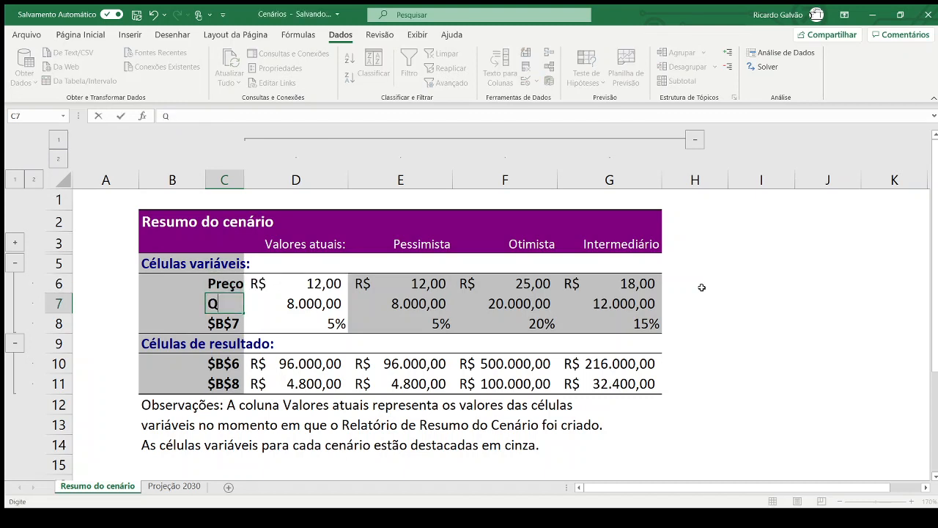
{"action": "type", "text": "uantidade"}
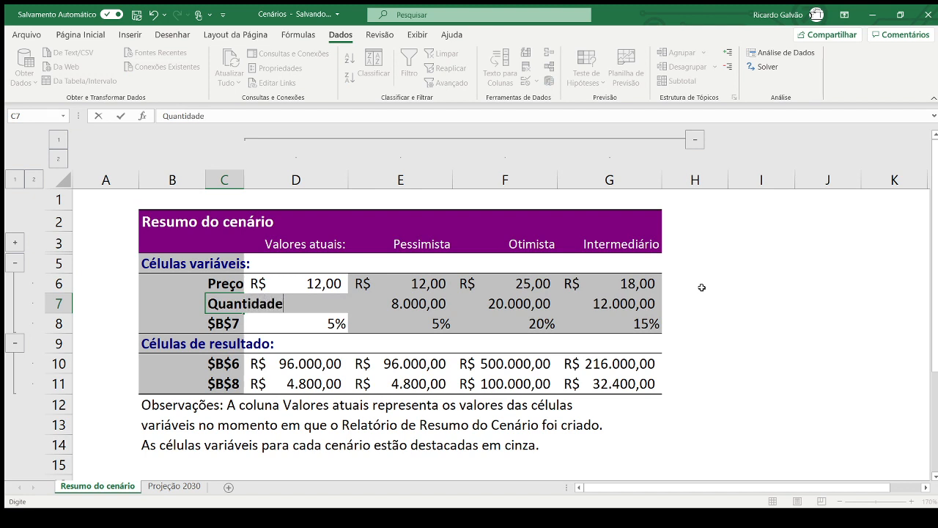
{"action": "key", "text": "Return"}
{"action": "type", "text": "Margem"}
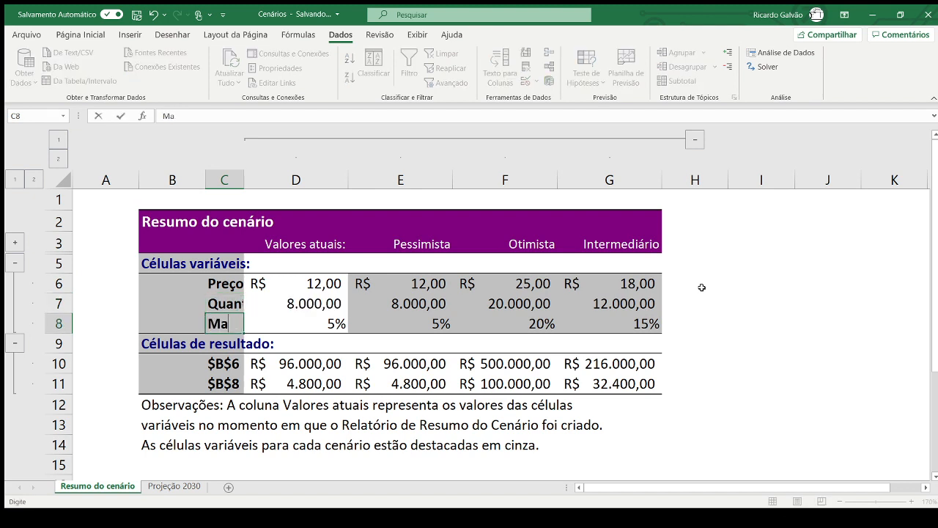
{"action": "key", "text": "Return"}
- Label the result cells C10 and C11 as Receita and Preço, and fit column C to its contents
{"action": "key", "text": "Return"}
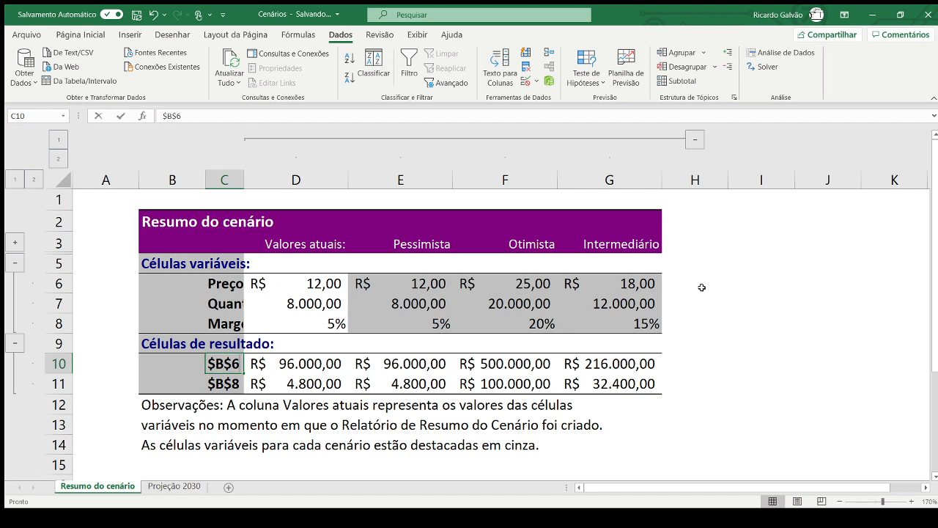
{"action": "type", "text": "Receita"}
{"action": "key", "text": "Return"}
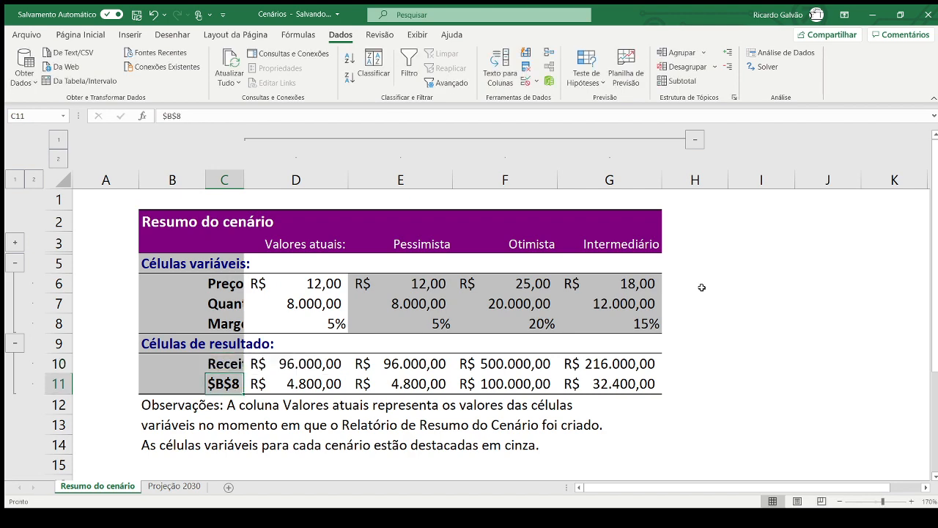
{"action": "type", "text": "Preço"}
{"action": "key", "text": "Return"}
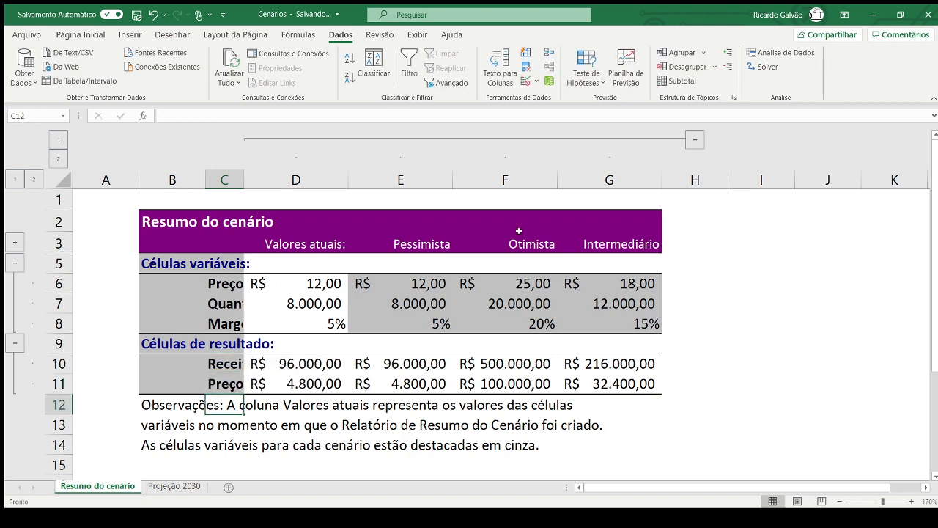
{"action": "double_click", "coordinate": [243, 179]}
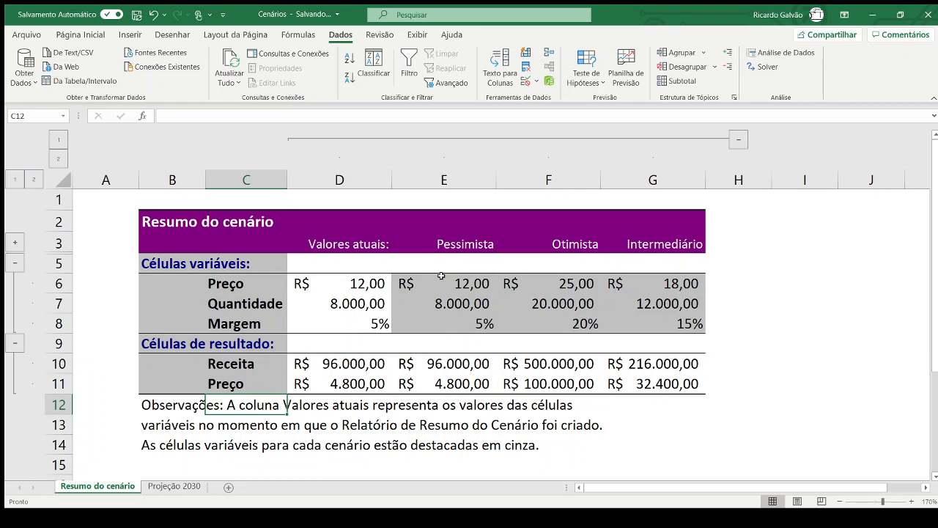
- Review the Pessimista, Otimista and Intermediário columns of the summary, especially the values in the last result row
{"action": "left_click_drag", "start_coordinate": [442, 250], "coordinate": [634, 381]}
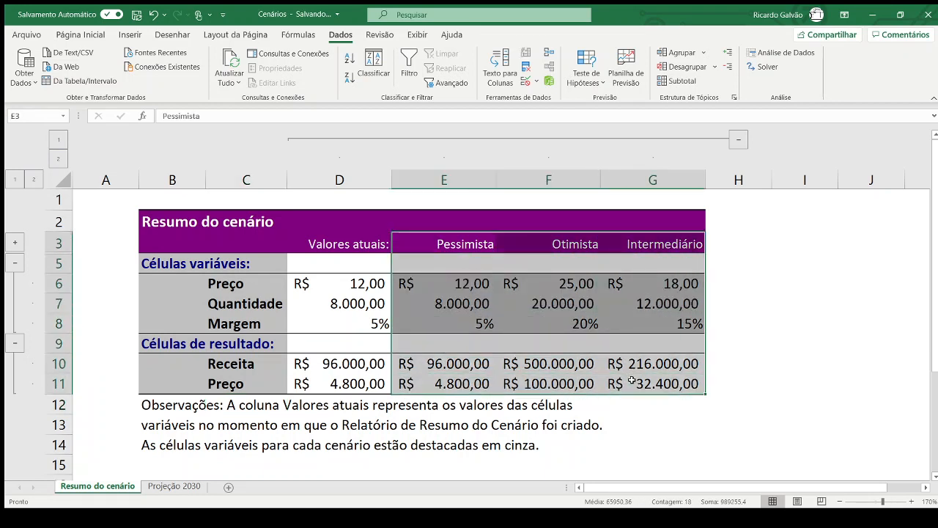
{"action": "left_click", "coordinate": [632, 425]}
{"action": "left_click", "coordinate": [431, 383]}
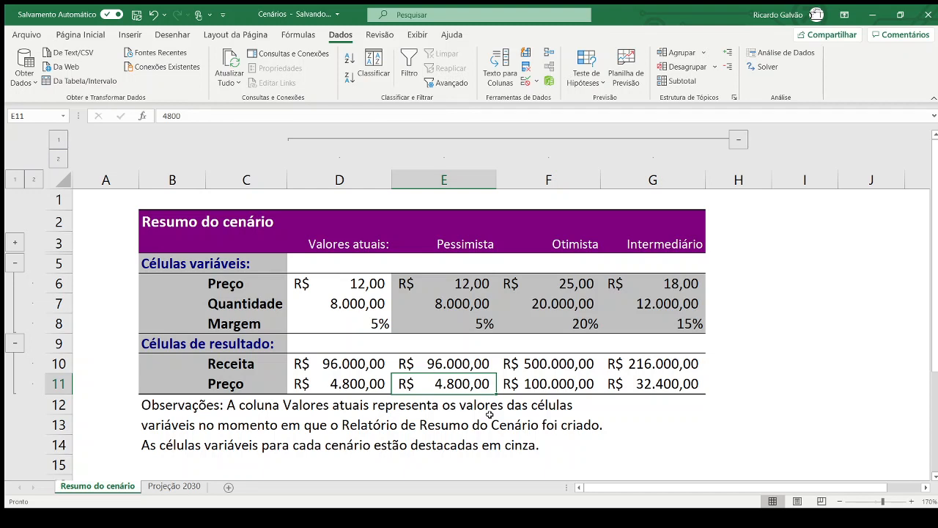
{"action": "key", "text": "Right"}
{"action": "key", "text": "Right"}
{"action": "key", "text": "Left"}
{"action": "key", "text": "Left"}
{"action": "key", "text": "Left"}
{"action": "key", "text": "Left"}
{"action": "key", "text": "Left"}
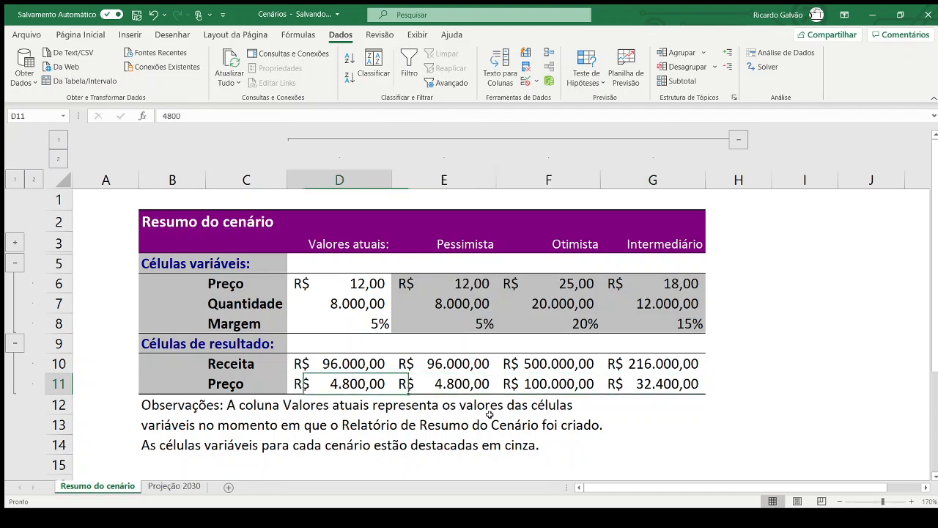
- Correct the label of the last result row in C11 to Resultado
{"action": "key", "text": "Right"}
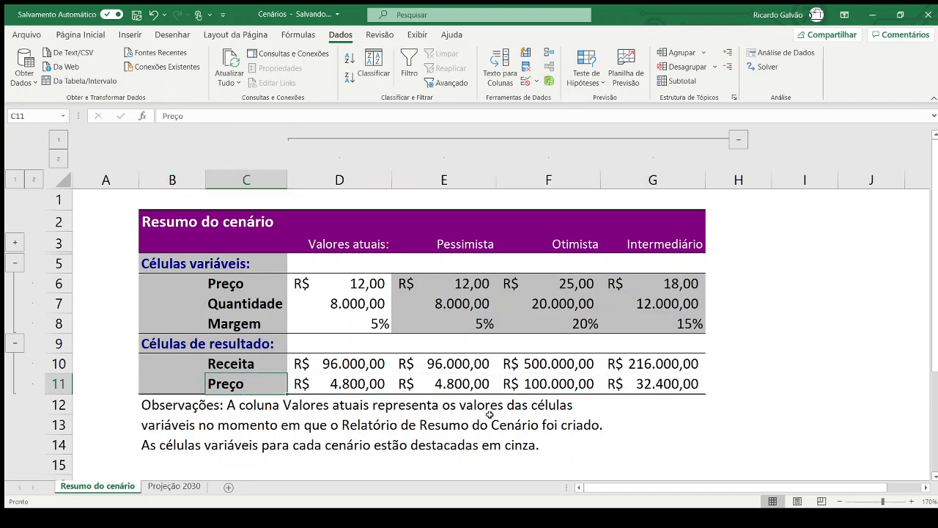
{"action": "key", "text": "BackSpace"}
{"action": "type", "text": "Res"}
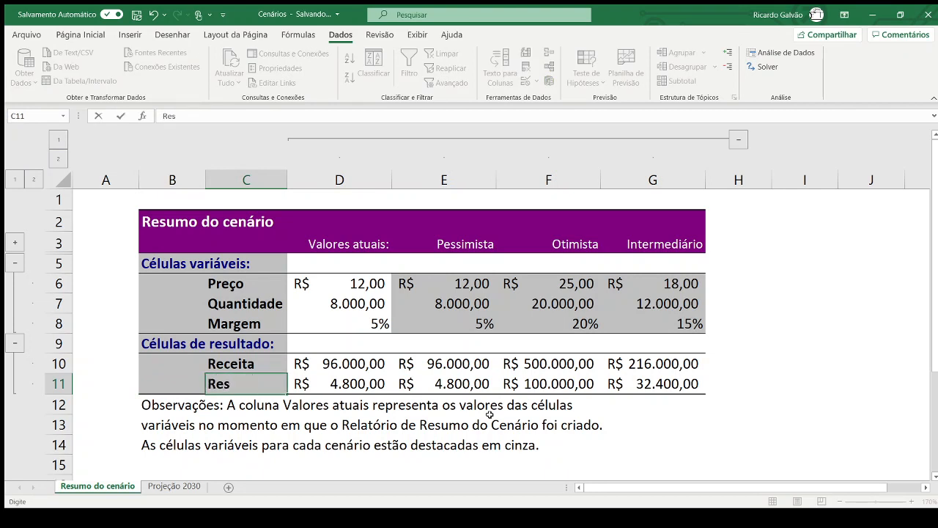
{"action": "type", "text": "ultado"}
{"action": "key", "text": "Right"}
- Compare the Resultado and Receita values across the Pessimista, Otimista and Intermediário scenarios in the summary report
{"action": "key", "text": "Right"}
{"action": "key", "text": "Right"}
{"action": "key", "text": "Right"}
{"action": "key", "text": "Left"}
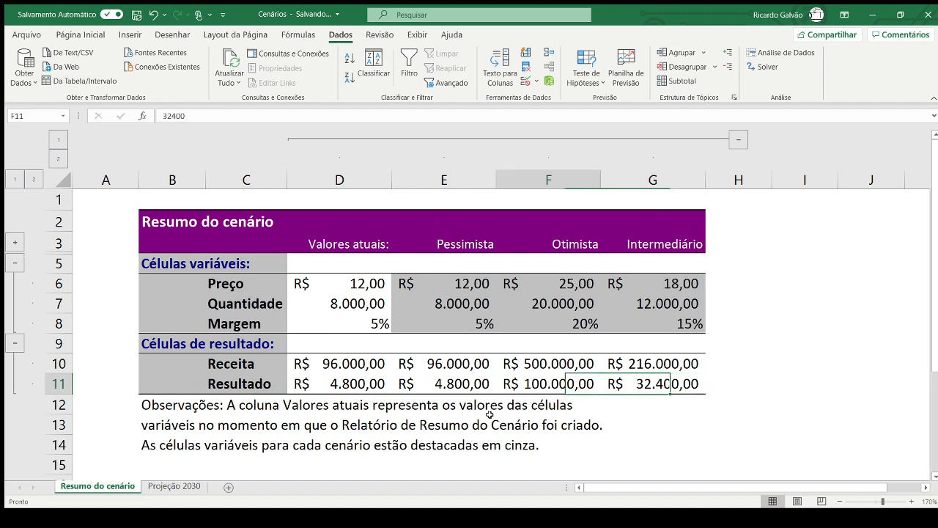
{"action": "key", "text": "Left"}
{"action": "key", "text": "Right"}
{"action": "key", "text": "Right"}
{"action": "key", "text": "Left"}
{"action": "key", "text": "Left"}
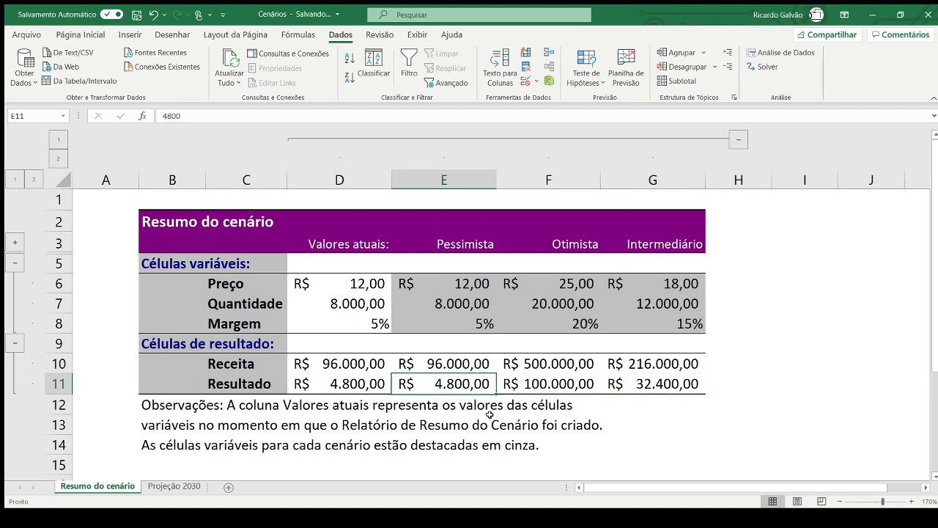
{"action": "key", "text": "Right"}
{"action": "key", "text": "Right"}
{"action": "key", "text": "Left"}
{"action": "key", "text": "Left"}
{"action": "key", "text": "Up"}
{"action": "key", "text": "Right"}
{"action": "key", "text": "Right"}
{"action": "key", "text": "Left"}
{"action": "key", "text": "Left"}
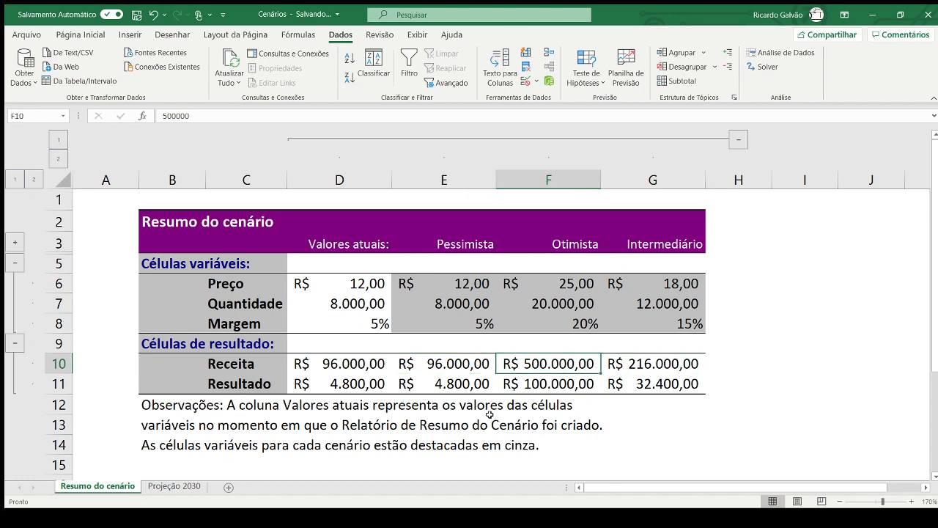
{"action": "key", "text": "Down"}
{"action": "key", "text": "Right"}
{"action": "key", "text": "Right"}
{"action": "key", "text": "Right"}
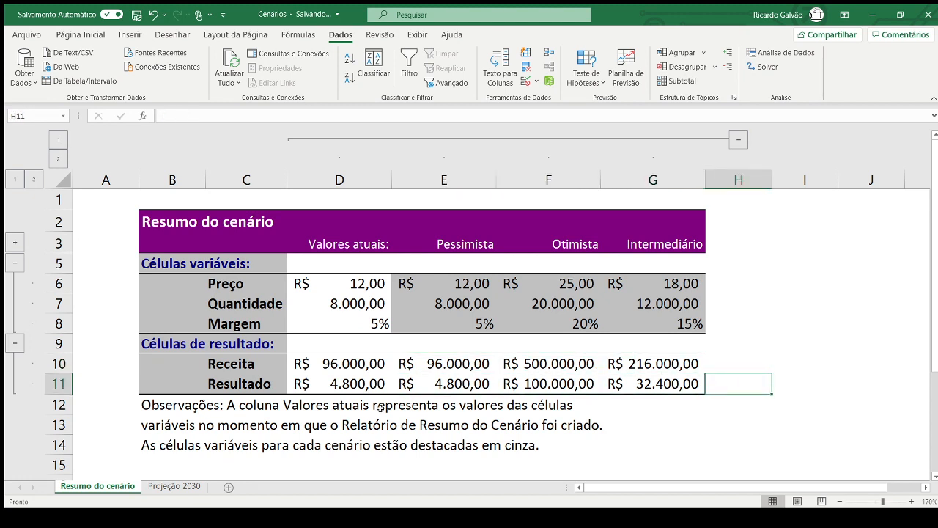
- Return to the Projeção 2030 sheet and select the price cell B4
{"action": "left_click", "coordinate": [180, 488]}
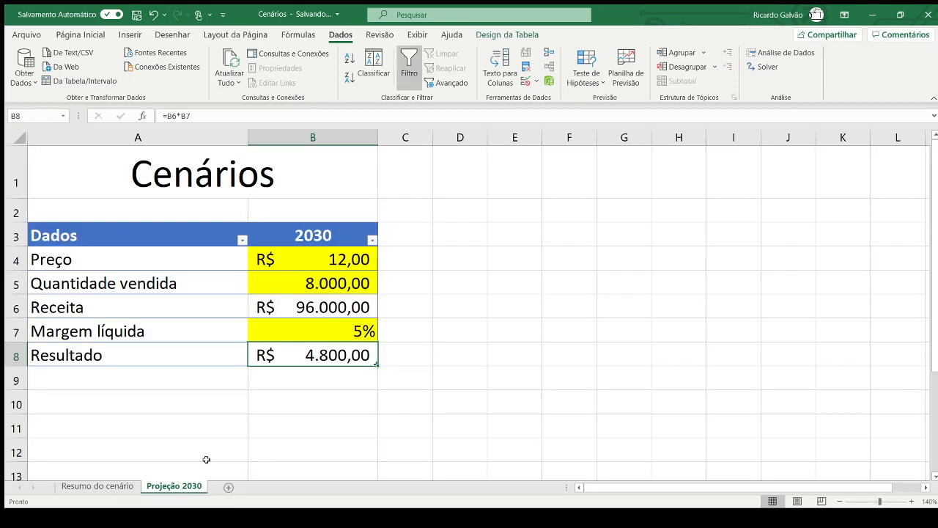
{"action": "left_click", "coordinate": [298, 274]}
{"action": "left_click", "coordinate": [307, 265]}
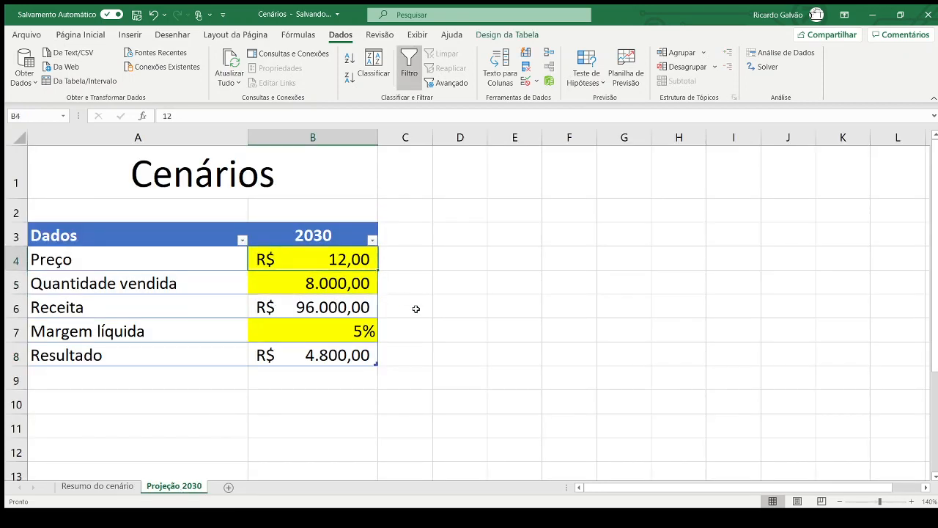